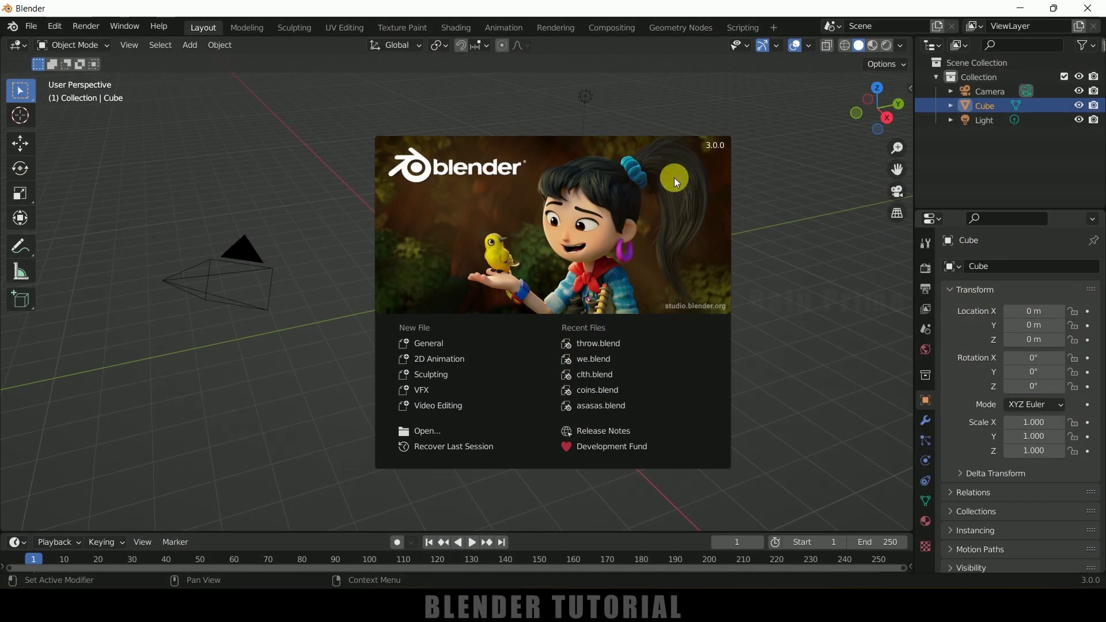
Close the splash screen and delete the default camera, cube and light
{"action": "left_click", "coordinate": [793, 247]}
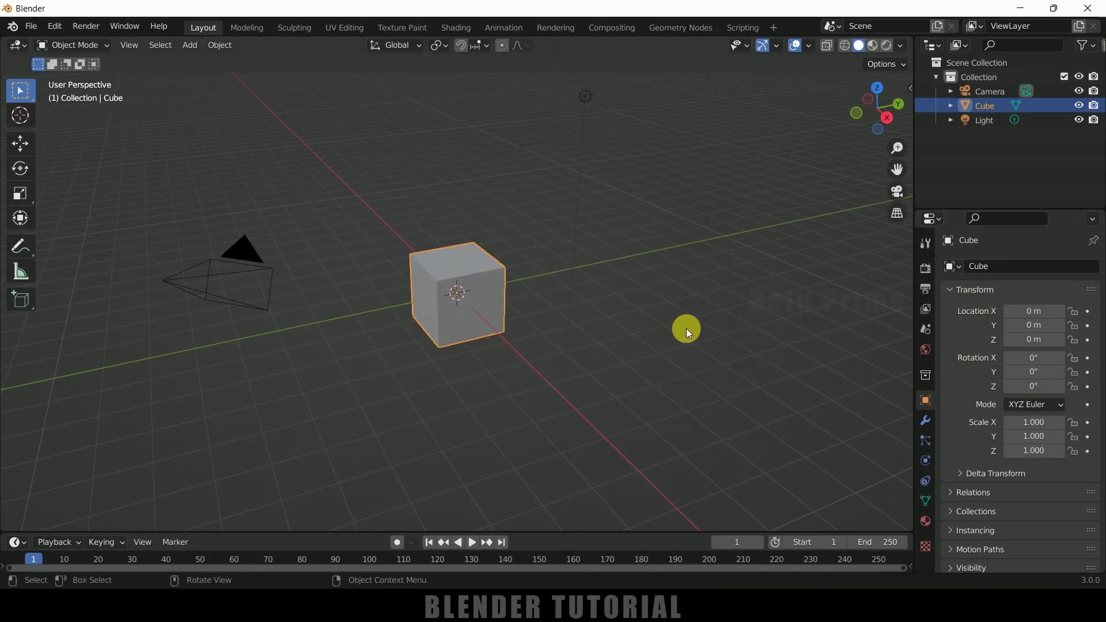
{"action": "key", "text": "a"}
{"action": "key", "text": "Delete"}
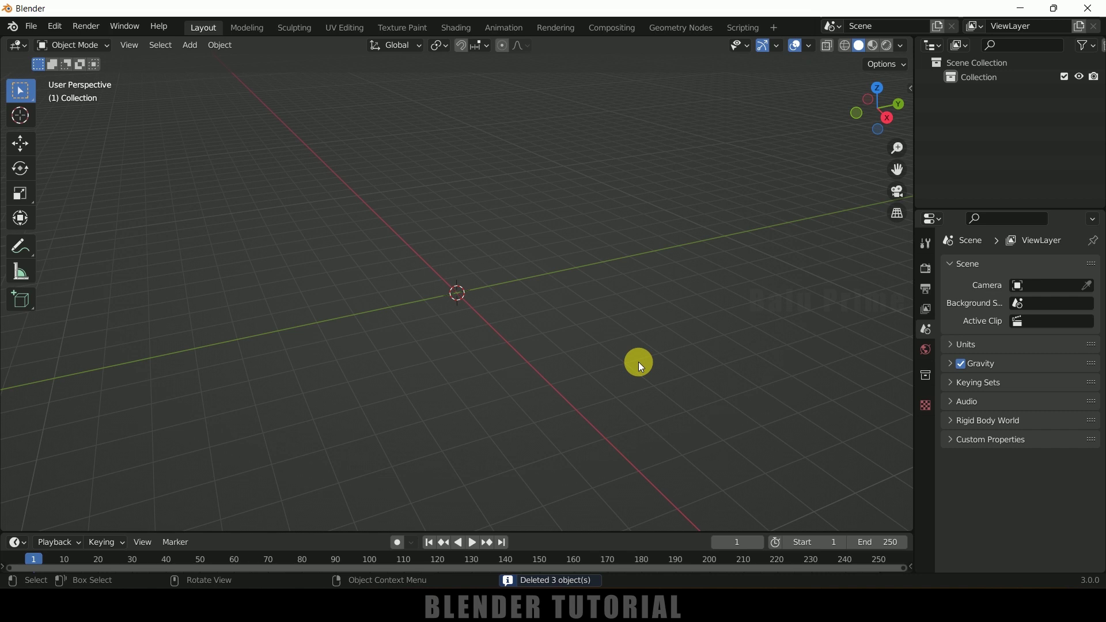
Import Skateboarding.fbx from the Downloads folder as an FBX
{"action": "left_click", "coordinate": [33, 27]}
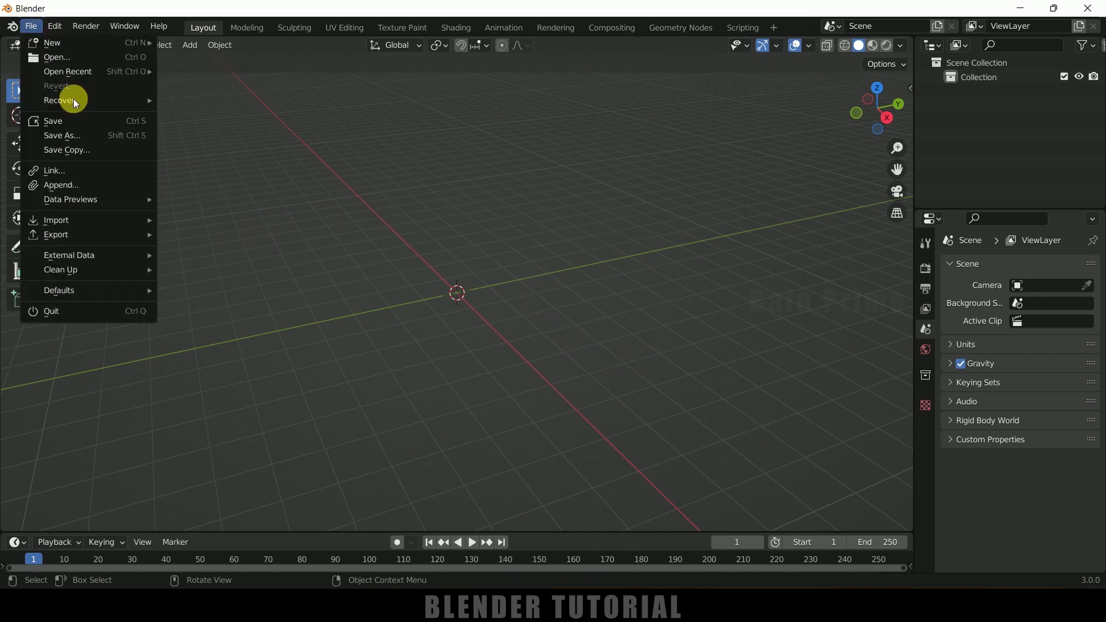
{"action": "mouse_move", "coordinate": [72, 220]}
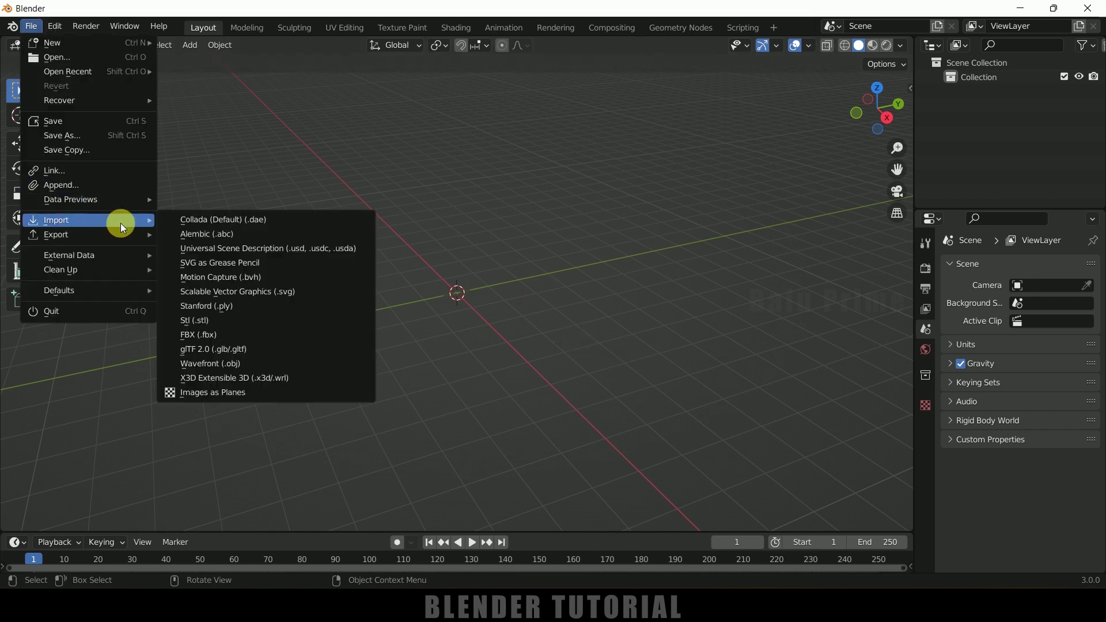
{"action": "left_click", "coordinate": [206, 337]}
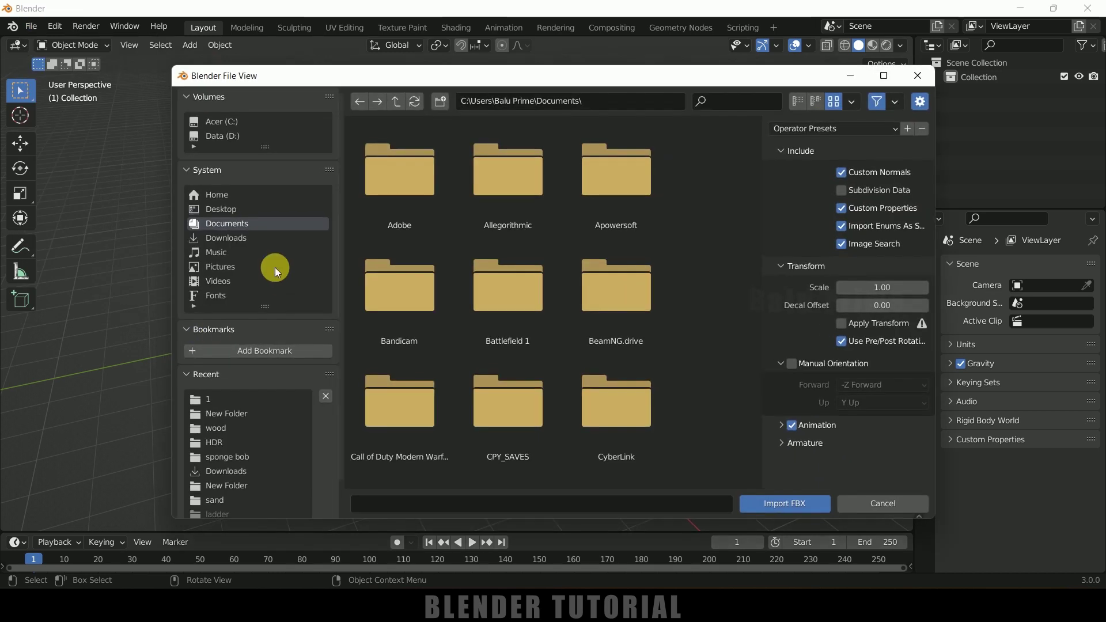
{"action": "left_click", "coordinate": [224, 236]}
{"action": "scroll", "coordinate": [628, 361], "scroll_direction": "down", "scroll_amount": 5}
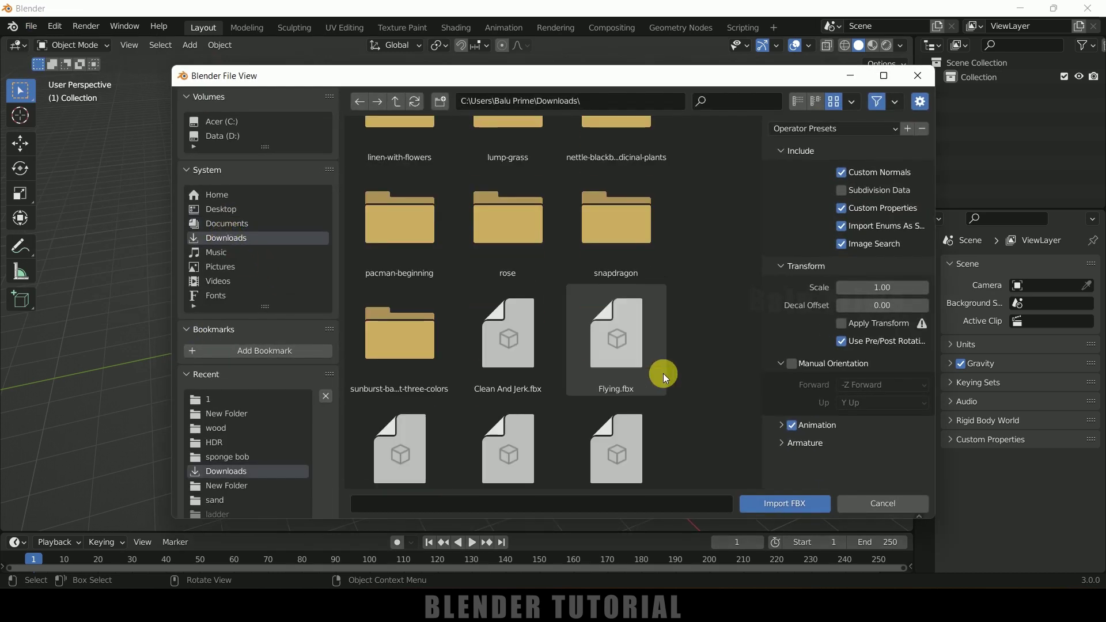
{"action": "scroll", "coordinate": [689, 380], "scroll_direction": "down", "scroll_amount": 2}
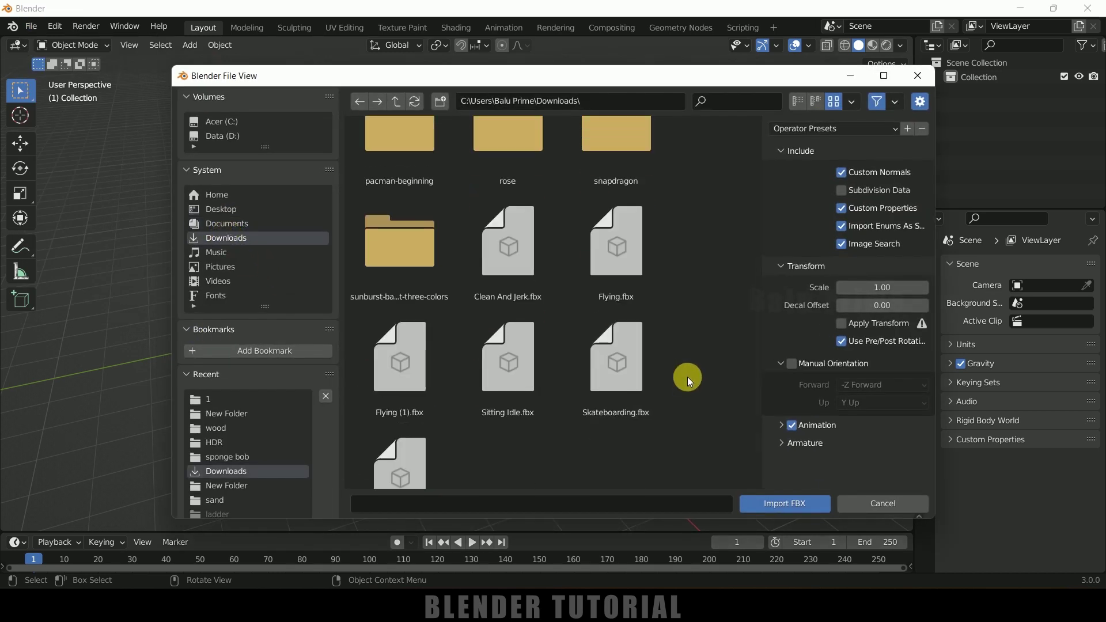
{"action": "scroll", "coordinate": [686, 377], "scroll_direction": "down", "scroll_amount": 1}
{"action": "left_click", "coordinate": [630, 320]}
{"action": "left_click", "coordinate": [790, 498]}
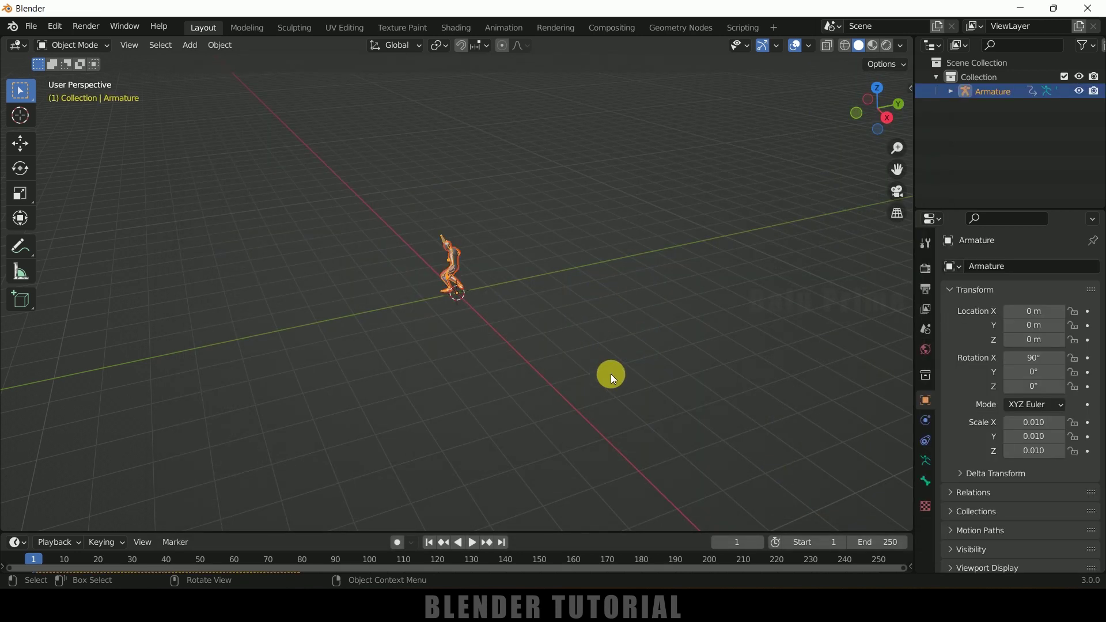
Scale the imported character's armature up to 0.028
{"action": "mouse_move", "coordinate": [563, 340]}
{"action": "middle_mouse_down"}
{"action": "mouse_move", "coordinate": [589, 353]}
{"action": "mouse_move", "coordinate": [565, 345]}
{"action": "middle_mouse_up"}
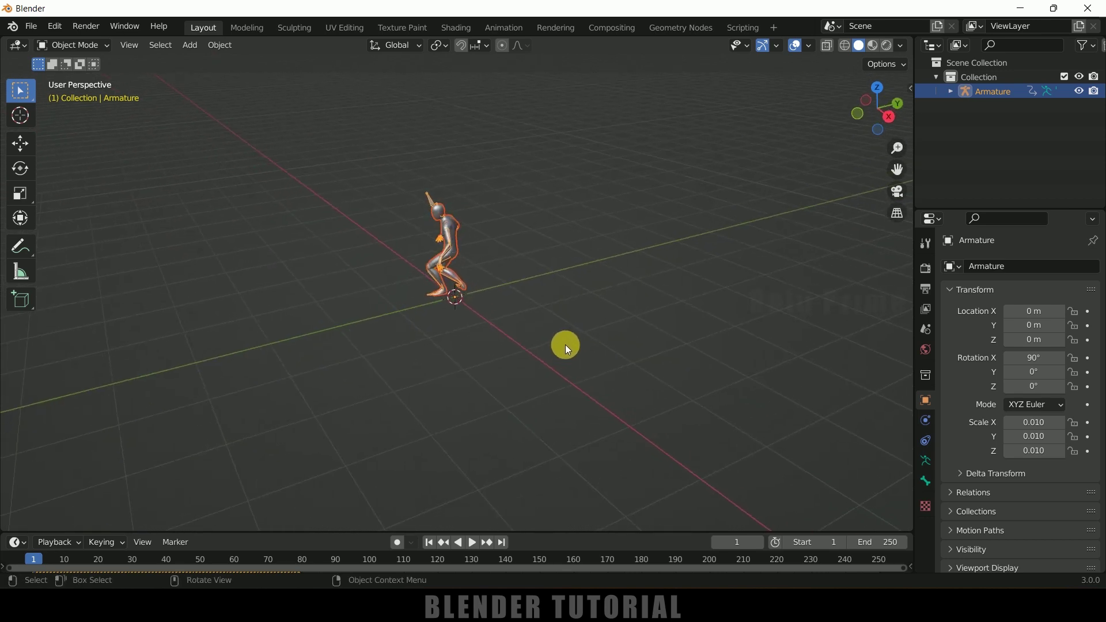
{"action": "left_click", "coordinate": [577, 247]}
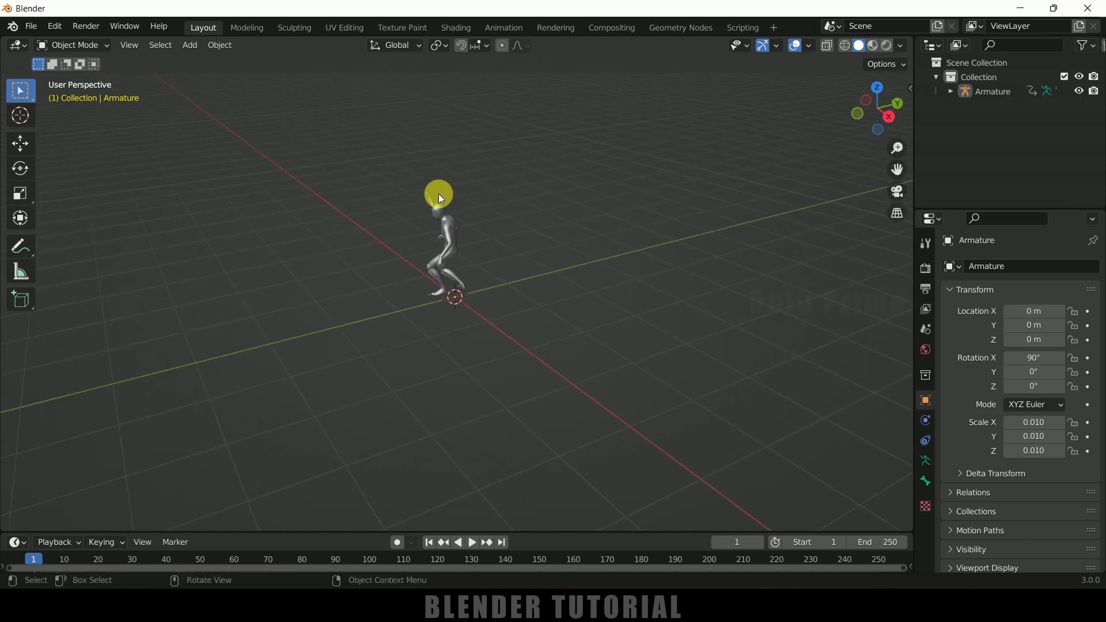
{"action": "left_click", "coordinate": [437, 211]}
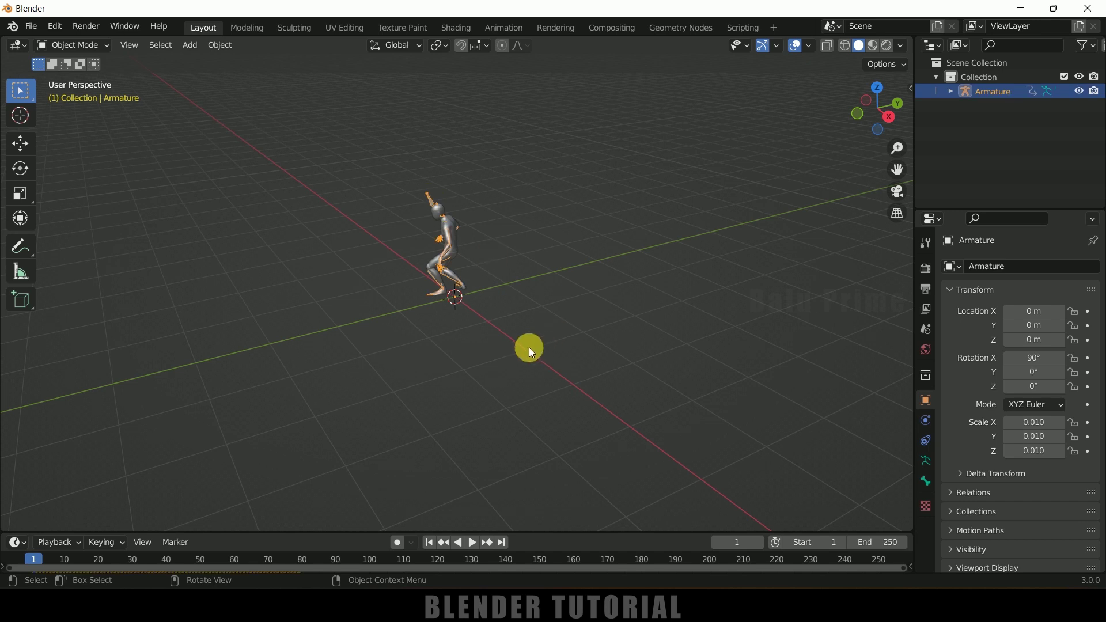
{"action": "key", "text": "s"}
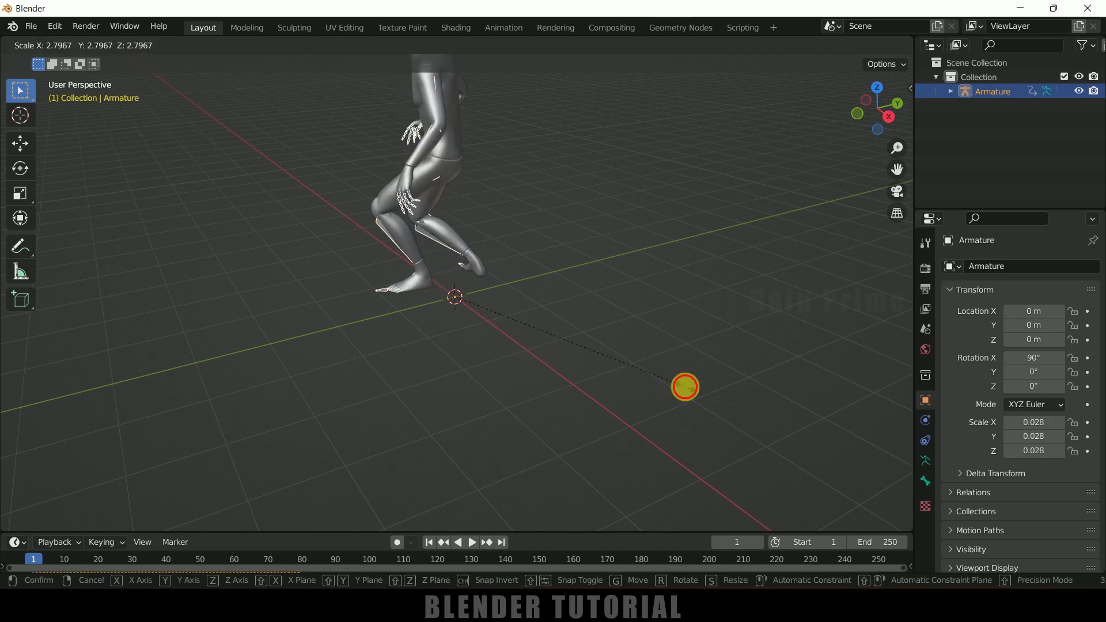
{"action": "right_click", "coordinate": [685, 386]}
Enlarge the timeline, locate the last keyframe at frame 79, and select the End field
{"action": "middle_click_drag", "start_coordinate": [678, 385], "coordinate": [634, 437]}
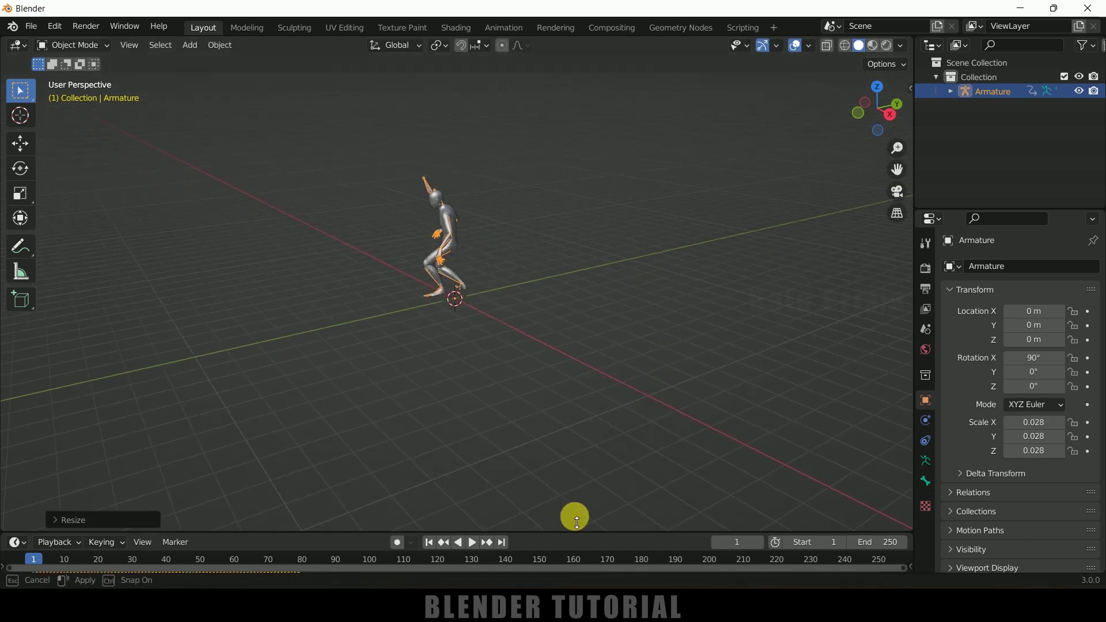
{"action": "left_click_drag", "start_coordinate": [577, 520], "coordinate": [576, 468]}
{"action": "left_click", "coordinate": [322, 496]}
{"action": "left_click", "coordinate": [442, 481]}
{"action": "left_click", "coordinate": [897, 485]}
Set the end frame to 79 and play back the skateboarding animation once
{"action": "type", "text": "79"}
{"action": "key", "text": "Return"}
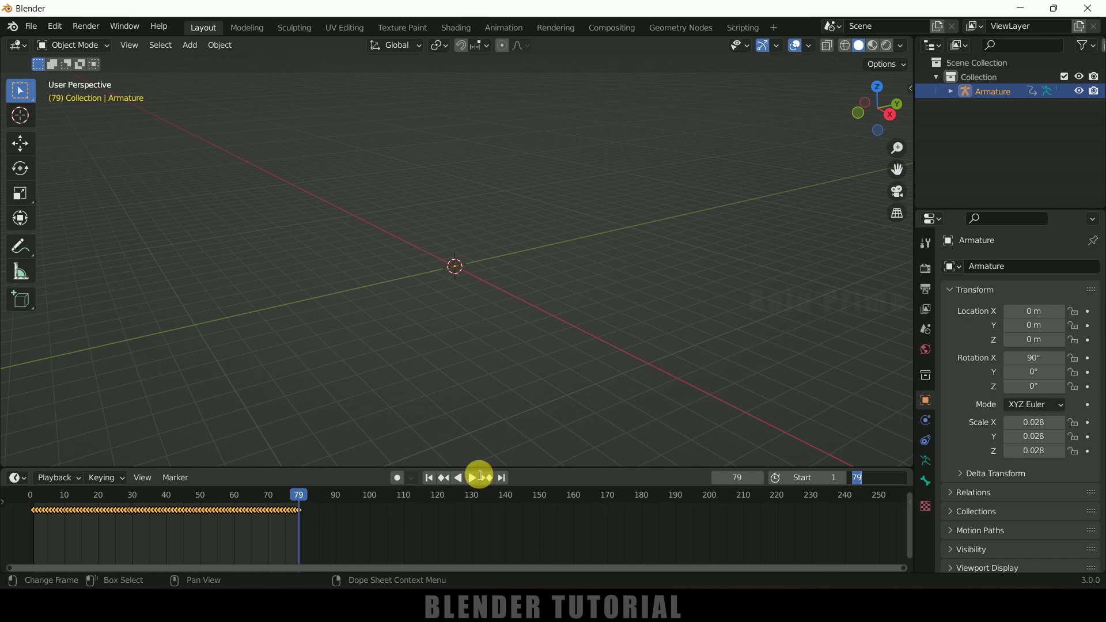
{"action": "left_click", "coordinate": [473, 481]}
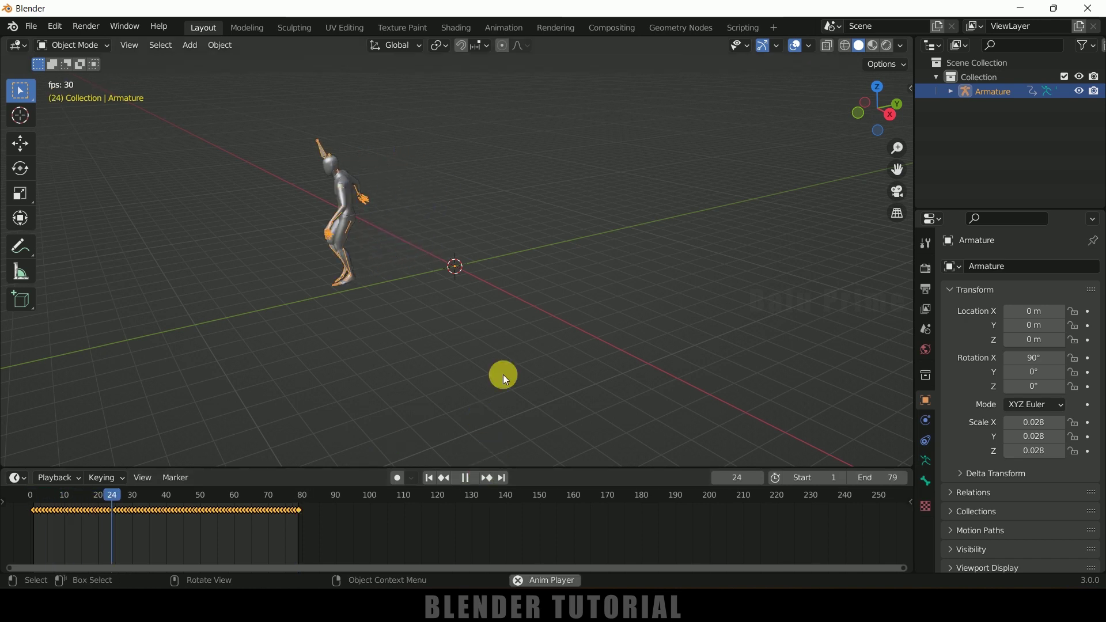
{"action": "middle_click_drag", "start_coordinate": [355, 337], "coordinate": [501, 328]}
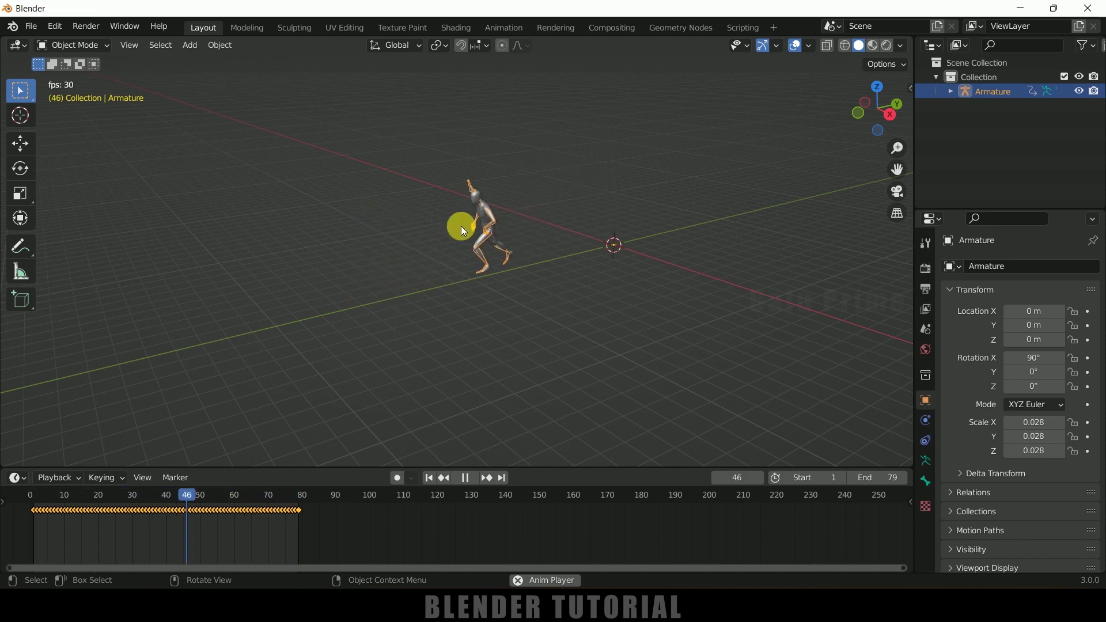
{"action": "left_click", "coordinate": [466, 478]}
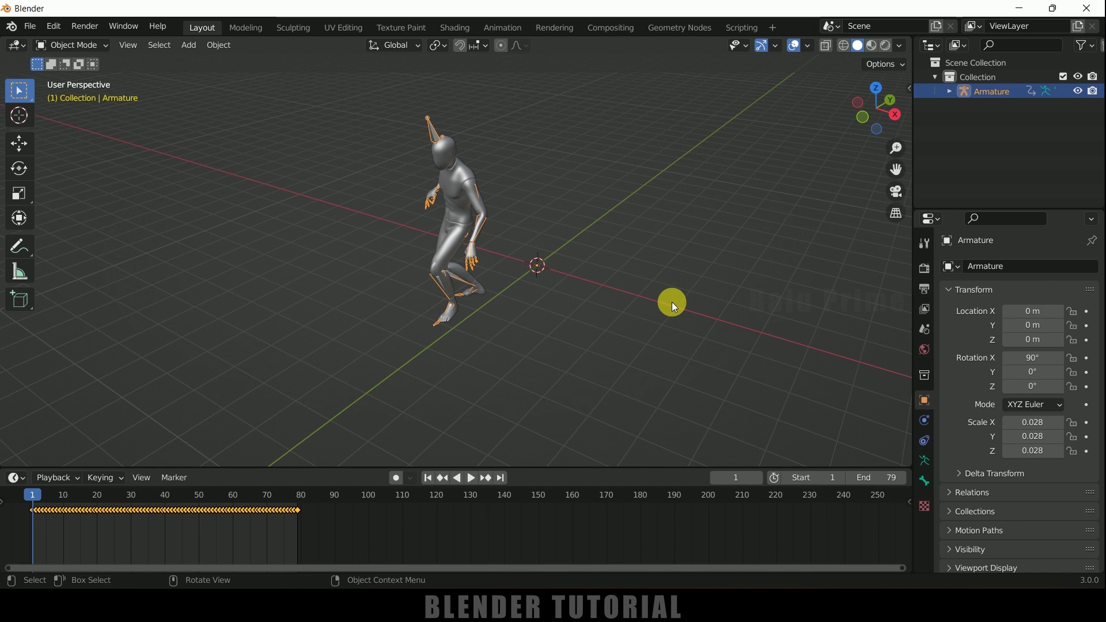
Import SkateBoard.fbx into the scene beside the character
{"action": "left_click", "coordinate": [28, 33]}
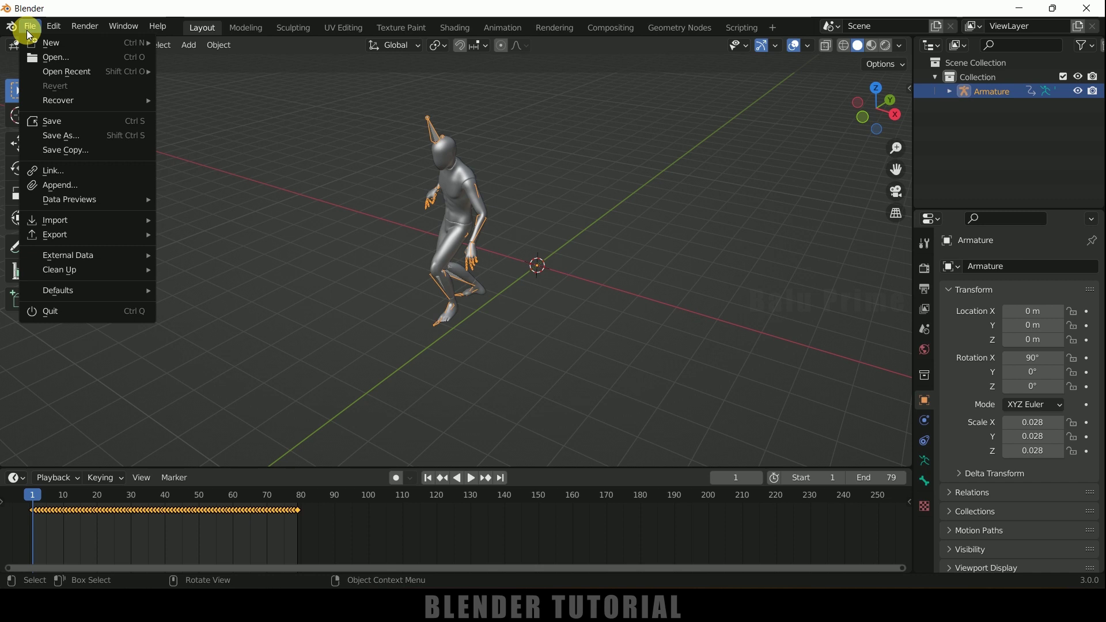
{"action": "mouse_move", "coordinate": [67, 224]}
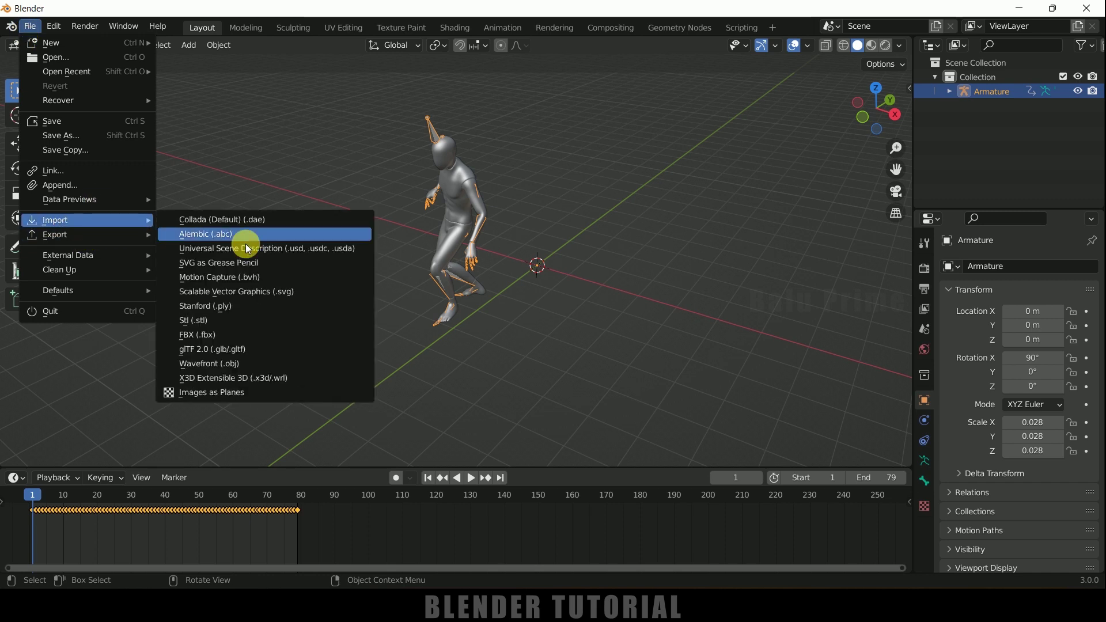
{"action": "left_click", "coordinate": [230, 334]}
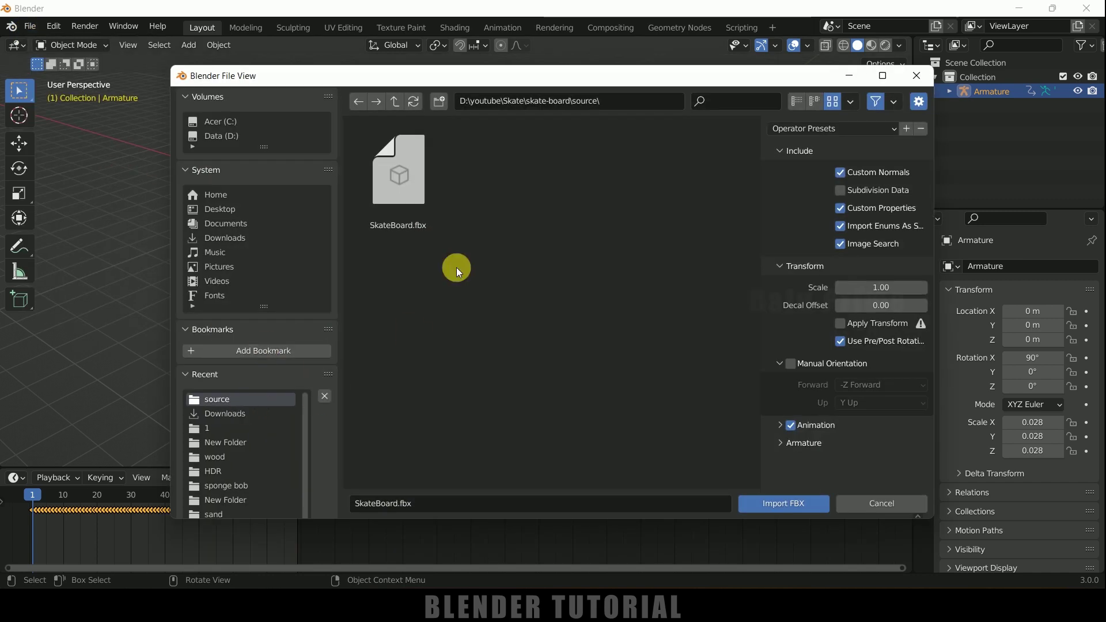
{"action": "left_click", "coordinate": [778, 503]}
Select the deck, wheels and trucks and join them into one object, Cylinder.002
{"action": "middle_click_drag", "start_coordinate": [661, 349], "coordinate": [596, 350]}
{"action": "left_click", "coordinate": [596, 349]}
{"action": "left_click", "coordinate": [602, 215]}
{"action": "middle_click_drag", "start_coordinate": [668, 294], "coordinate": [624, 259]}
{"action": "left_click", "coordinate": [647, 255]}
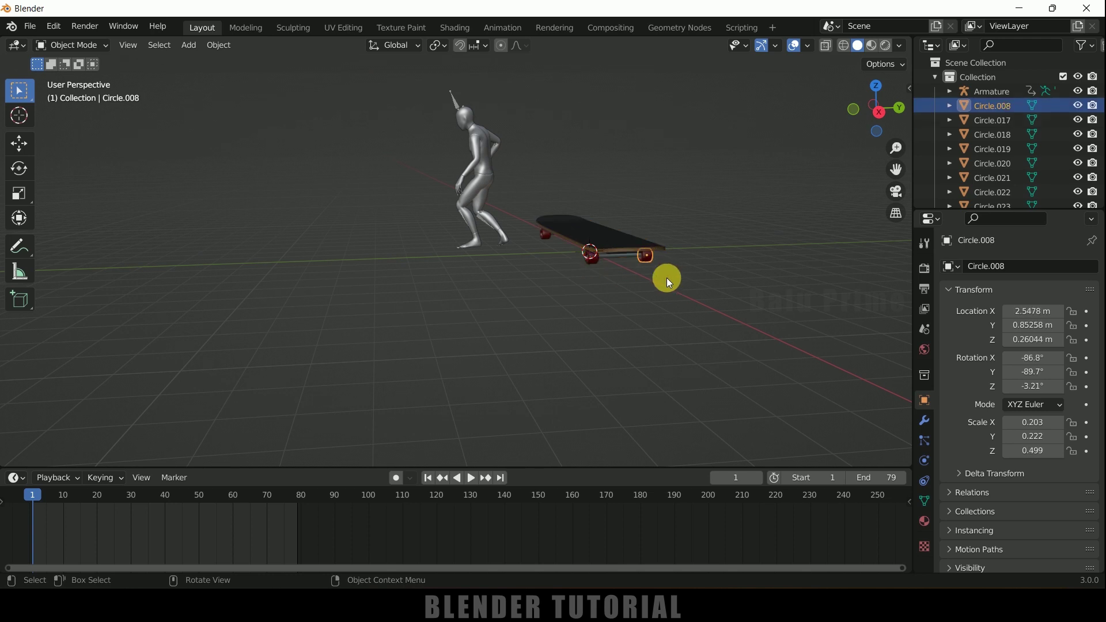
{"action": "left_click", "coordinate": [620, 262]}
{"action": "middle_click_drag", "start_coordinate": [671, 271], "coordinate": [662, 295]}
{"action": "left_click_drag", "start_coordinate": [531, 153], "coordinate": [674, 321]}
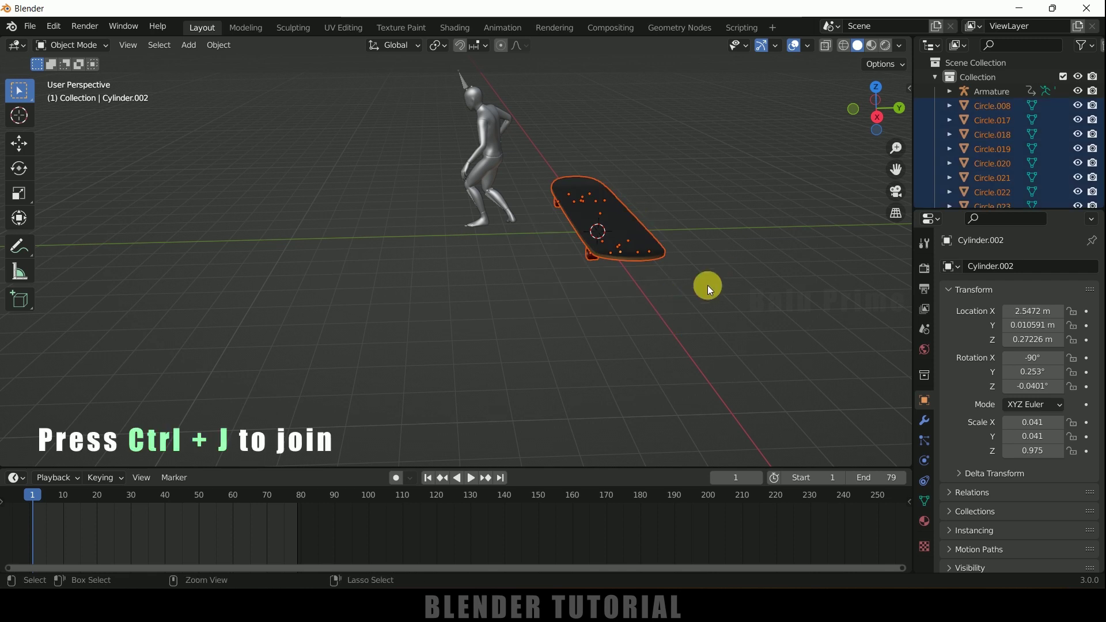
{"action": "key", "text": "ctrl+j"}
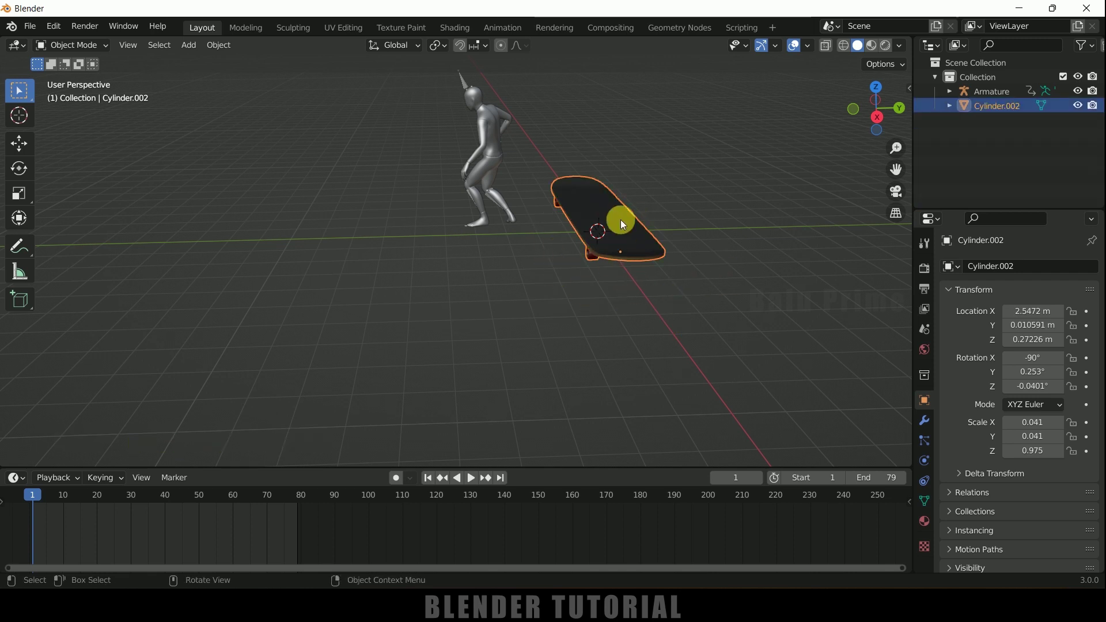
{"action": "left_click", "coordinate": [19, 144]}
{"action": "middle_click_drag", "start_coordinate": [403, 322], "coordinate": [146, 145]}
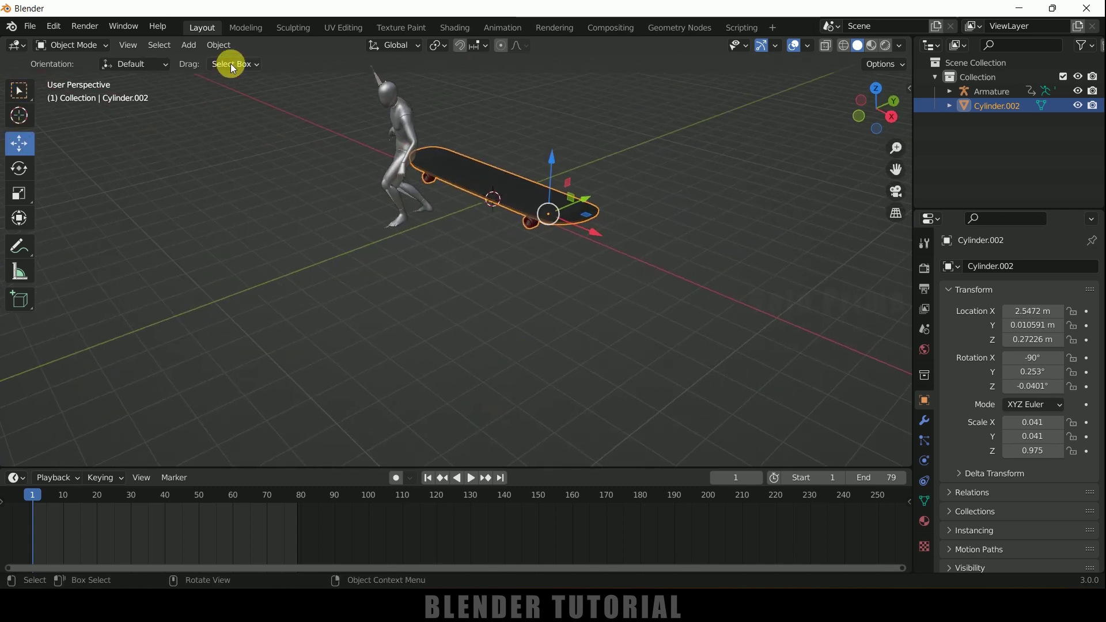
Set the skateboard's origin to its geometry centre
{"action": "left_click", "coordinate": [219, 45]}
{"action": "mouse_move", "coordinate": [254, 75]}
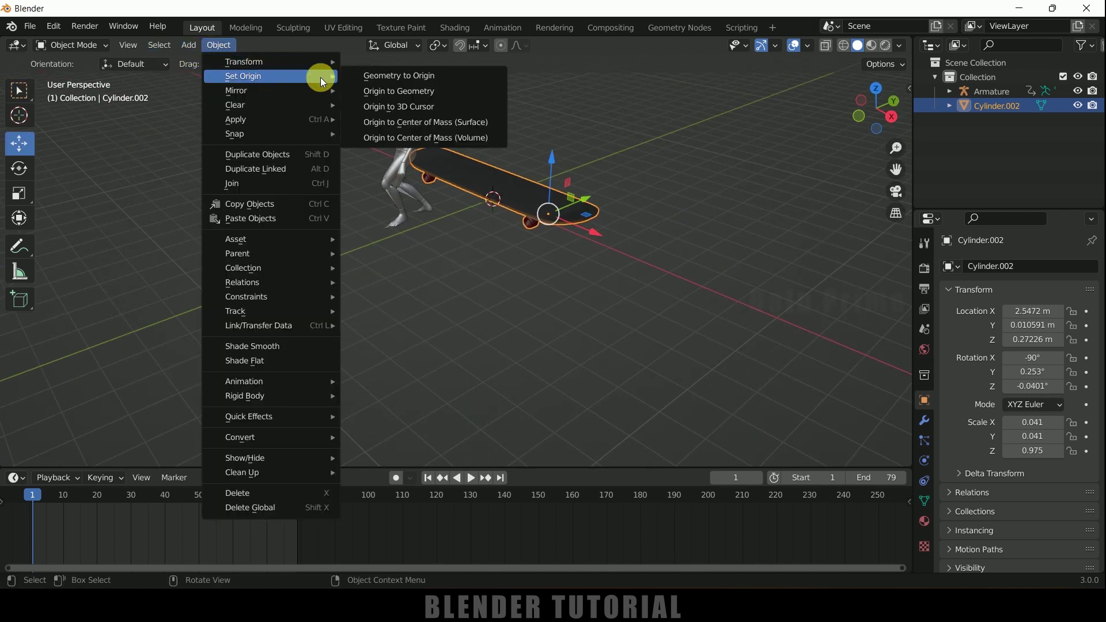
{"action": "left_click", "coordinate": [399, 91]}
{"action": "middle_click_drag", "start_coordinate": [573, 282], "coordinate": [548, 296]}
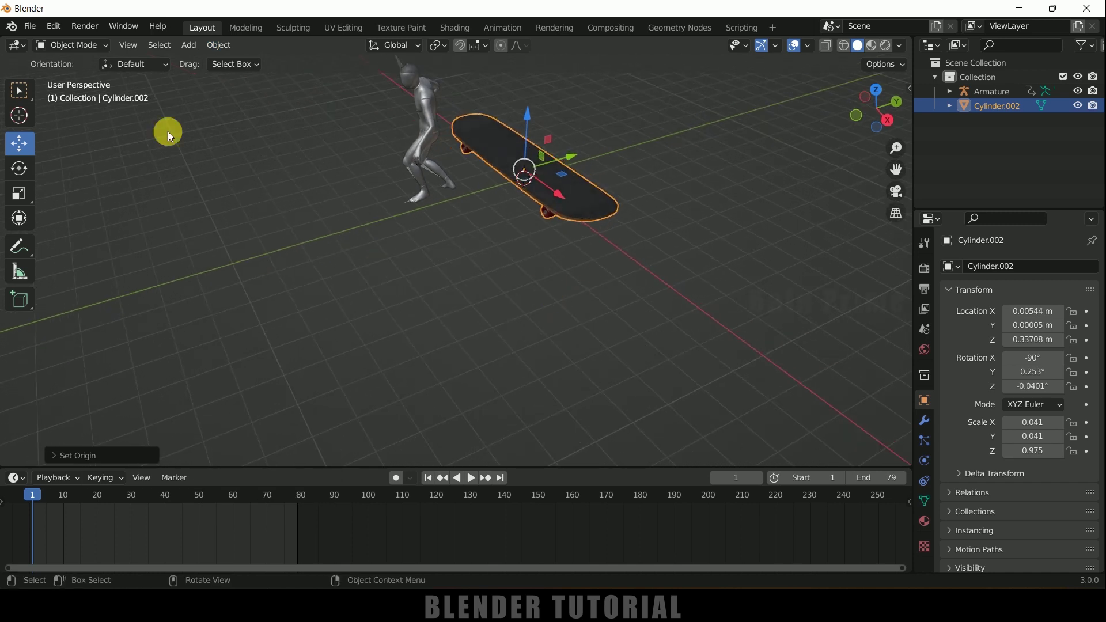
Rotate the skateboard 90° about Z, viewed from the top
{"action": "left_click", "coordinate": [20, 172]}
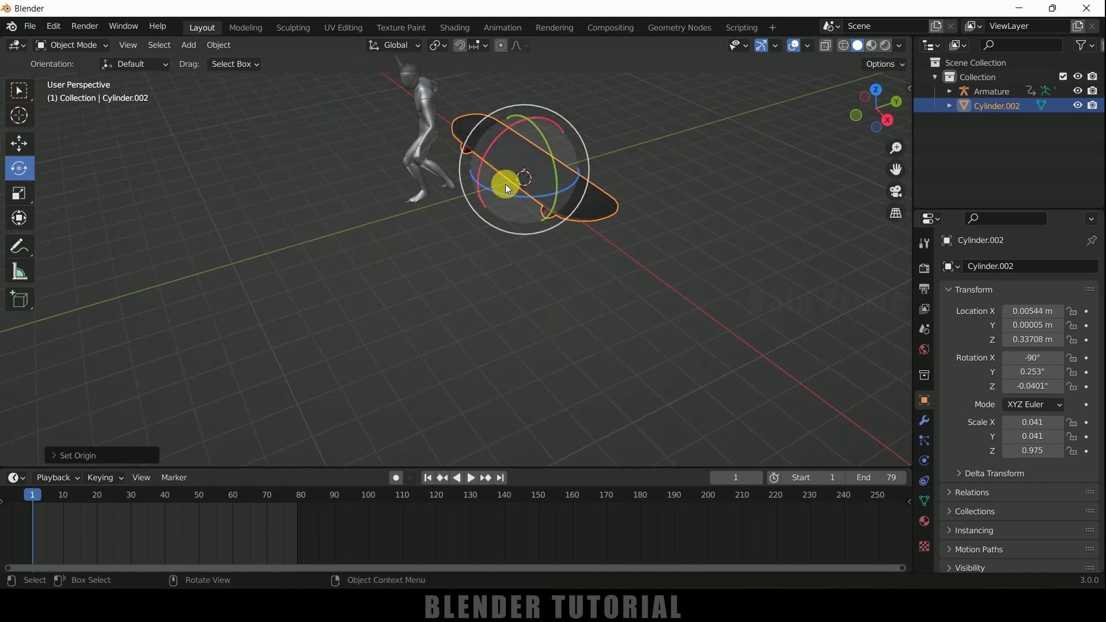
{"action": "key", "text": "KP_7"}
{"action": "scroll", "coordinate": [507, 189], "scroll_direction": "down", "scroll_amount": 2}
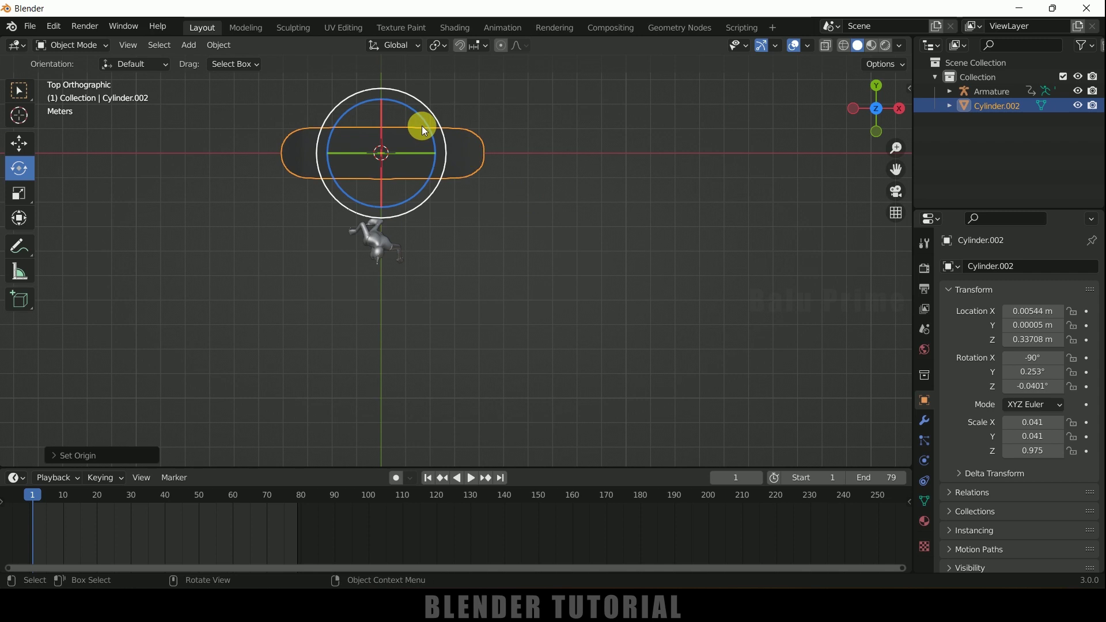
{"action": "left_click_drag", "start_coordinate": [345, 136], "coordinate": [357, 197]}
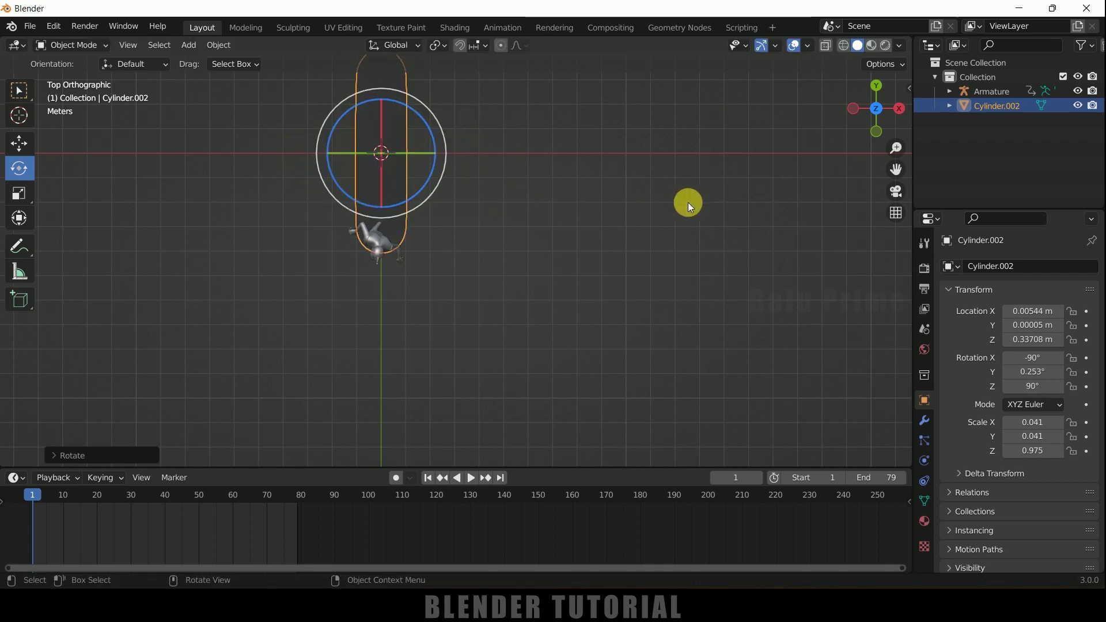
Scale the skateboard down to 0.014 on X and Y
{"action": "key", "text": "s"}
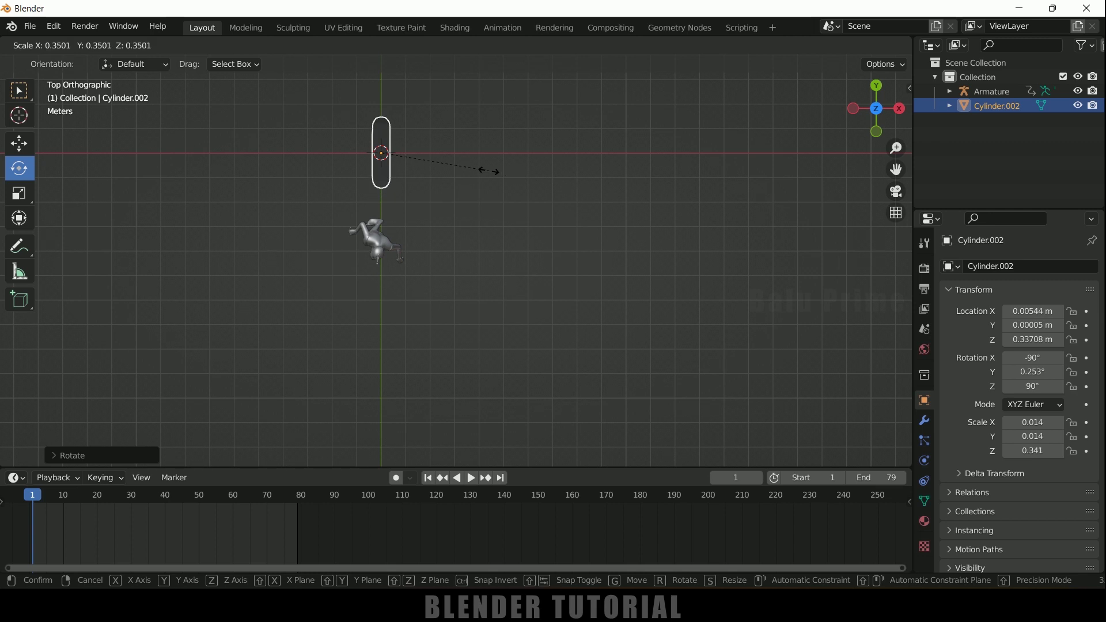
{"action": "left_click", "coordinate": [551, 208]}
{"action": "middle_click_drag", "start_coordinate": [550, 208], "coordinate": [483, 151]}
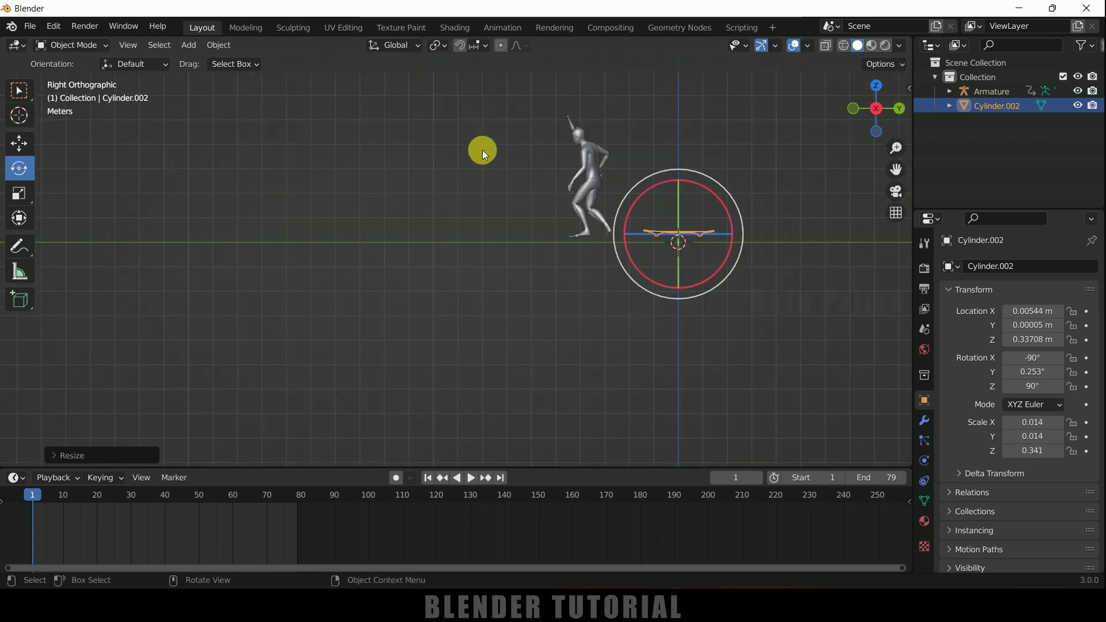
{"action": "scroll", "coordinate": [473, 148], "scroll_direction": "up", "scroll_amount": 5}
{"action": "middle_click_drag", "start_coordinate": [639, 358], "coordinate": [254, 363], "text": "shift"}
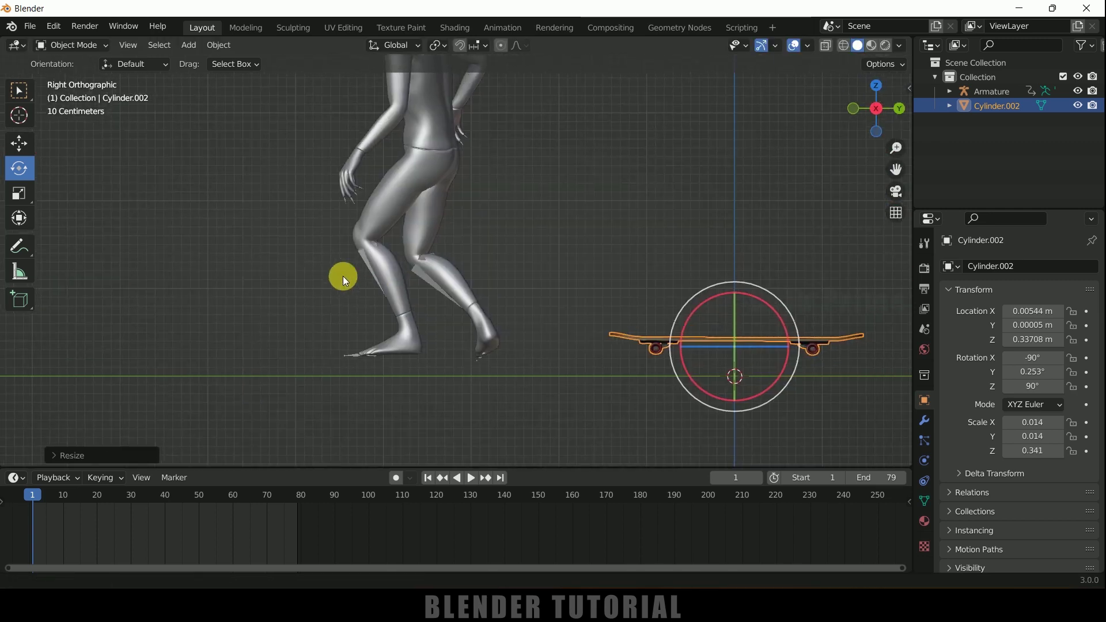
{"action": "scroll", "coordinate": [344, 281], "scroll_direction": "down", "scroll_amount": 2}
{"action": "scroll", "coordinate": [336, 362], "scroll_direction": "down", "scroll_amount": 2}
{"action": "scroll", "coordinate": [403, 346], "scroll_direction": "up", "scroll_amount": 2}
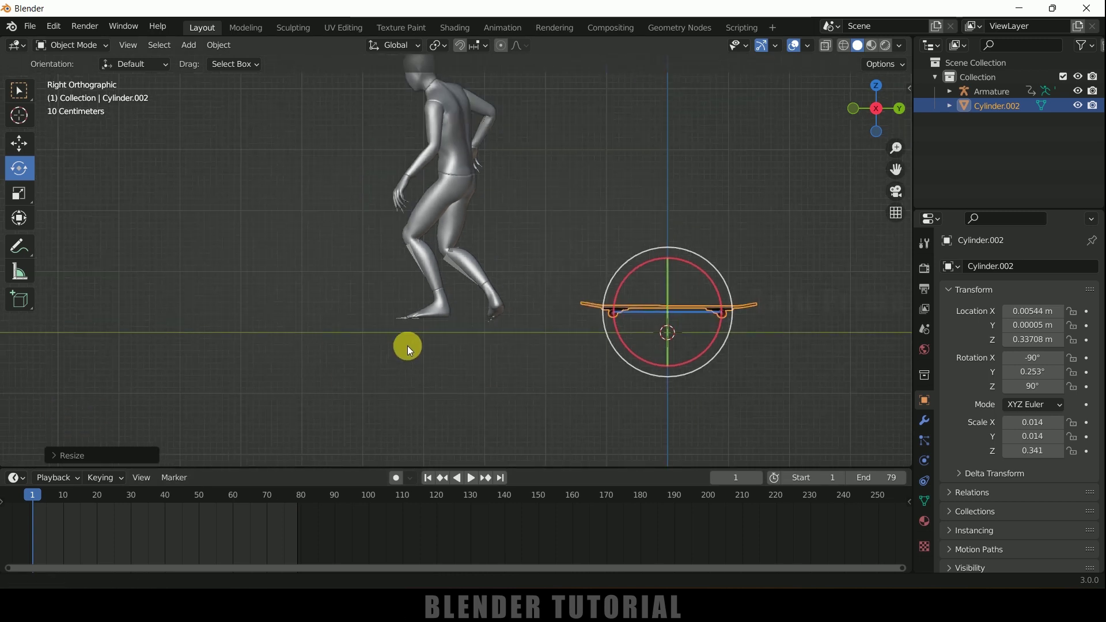
Move the board under the feet to X -0.12673, Y -3.6007, Z 0.12917 m
{"action": "left_click", "coordinate": [19, 142]}
{"action": "left_click_drag", "start_coordinate": [715, 301], "coordinate": [507, 318]}
{"action": "left_click_drag", "start_coordinate": [441, 248], "coordinate": [460, 266]}
{"action": "scroll", "coordinate": [528, 369], "scroll_direction": "up", "scroll_amount": 4}
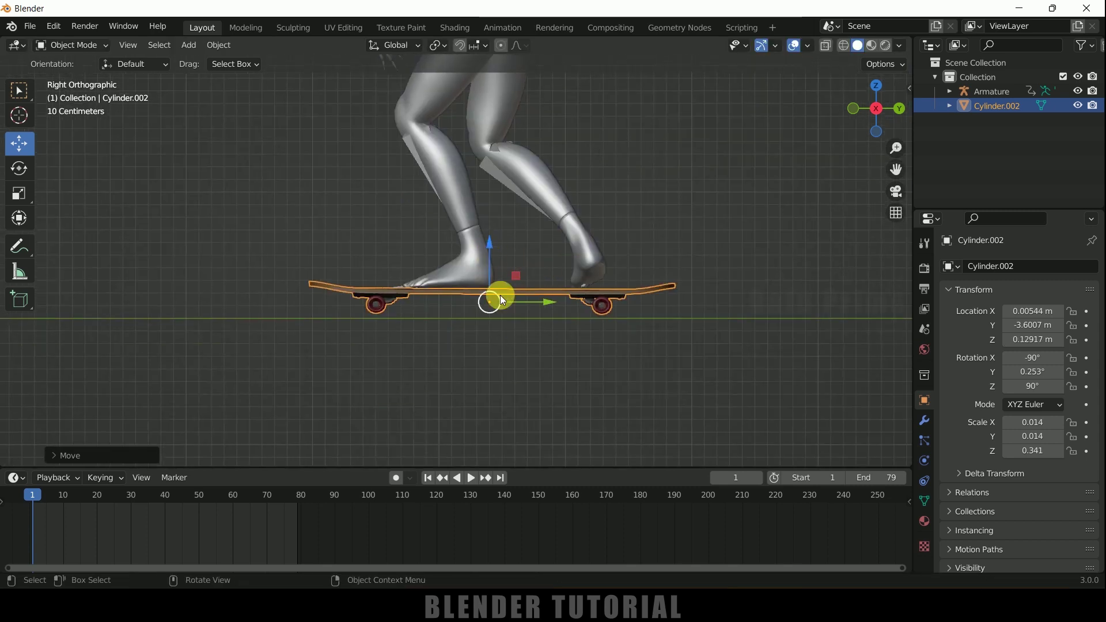
{"action": "key", "text": "KP_1"}
{"action": "left_click_drag", "start_coordinate": [536, 309], "coordinate": [517, 304]}
{"action": "middle_click_drag", "start_coordinate": [675, 311], "coordinate": [633, 329]}
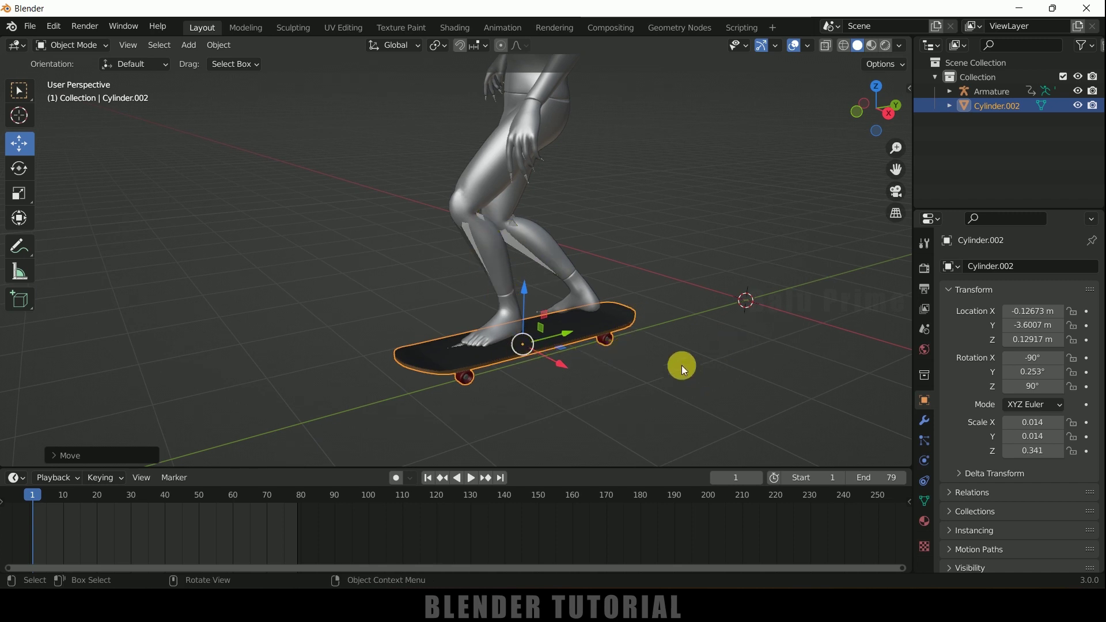
{"action": "left_click", "coordinate": [451, 347]}
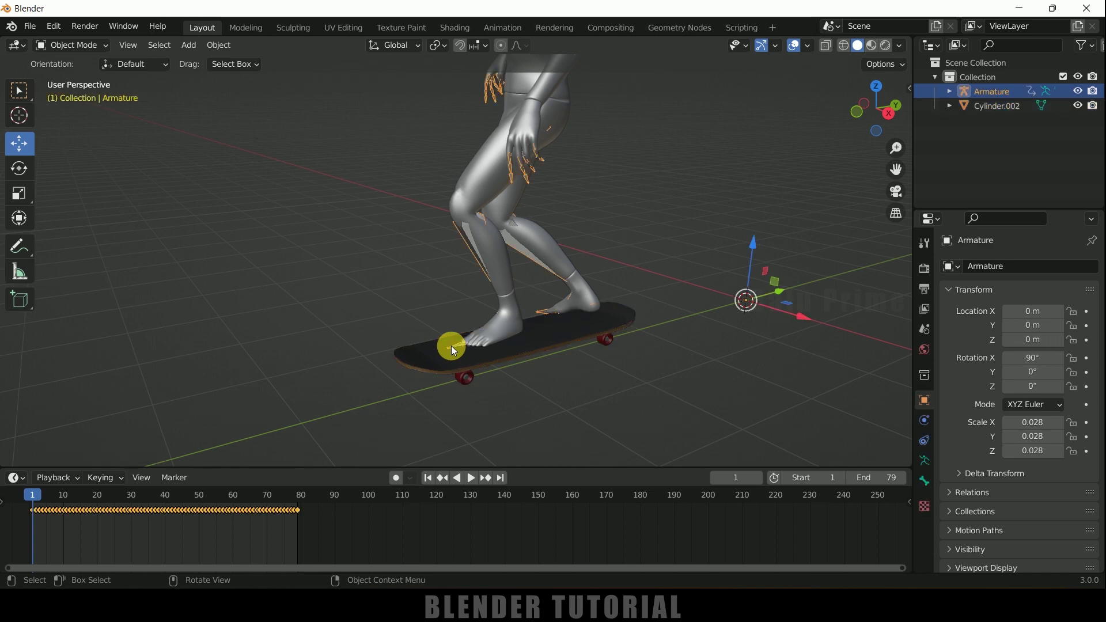
Enable In Front in the armature's Viewport Display so bones show through the mesh
{"action": "left_click", "coordinate": [924, 461]}
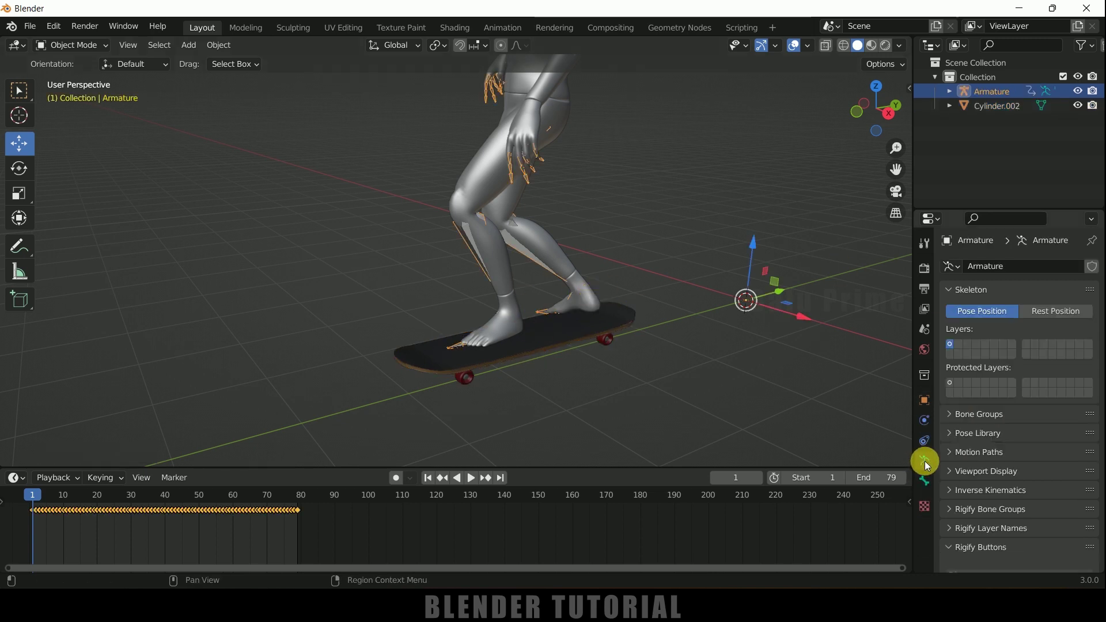
{"action": "left_click", "coordinate": [950, 472]}
{"action": "scroll", "coordinate": [951, 499], "scroll_direction": "down", "scroll_amount": 4}
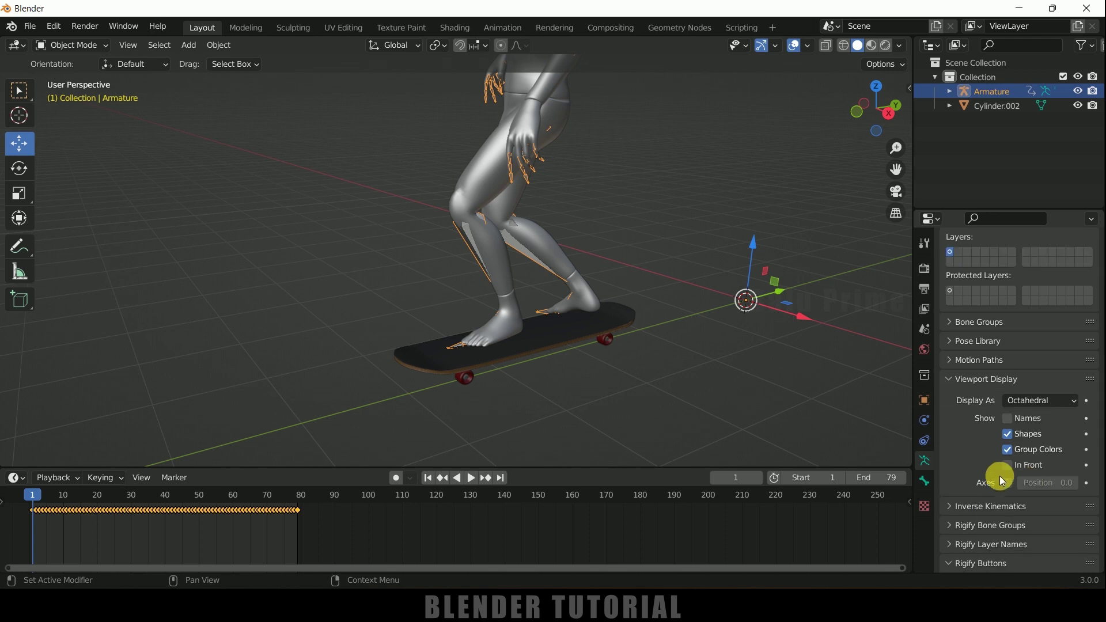
{"action": "left_click", "coordinate": [1008, 465]}
{"action": "mouse_move", "coordinate": [567, 370]}
{"action": "middle_mouse_down"}
{"action": "mouse_move", "coordinate": [588, 412]}
{"action": "mouse_move", "coordinate": [633, 399]}
{"action": "mouse_move", "coordinate": [636, 390]}
{"action": "mouse_move", "coordinate": [597, 390]}
{"action": "mouse_move", "coordinate": [574, 352]}
{"action": "middle_mouse_up"}
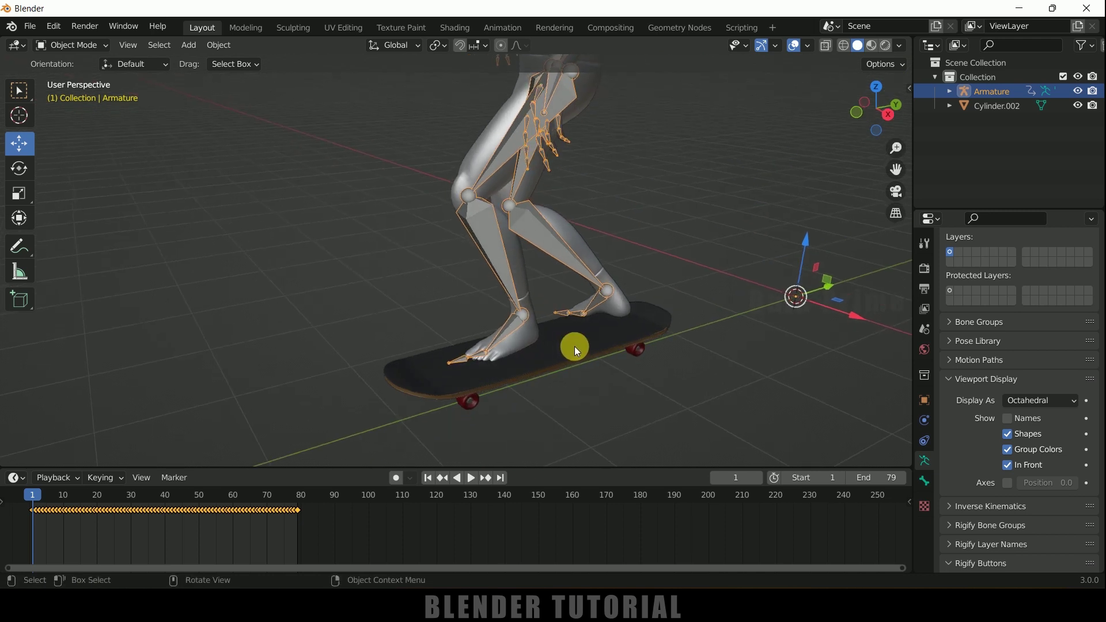
{"action": "scroll", "coordinate": [568, 384], "scroll_direction": "up", "scroll_amount": 3}
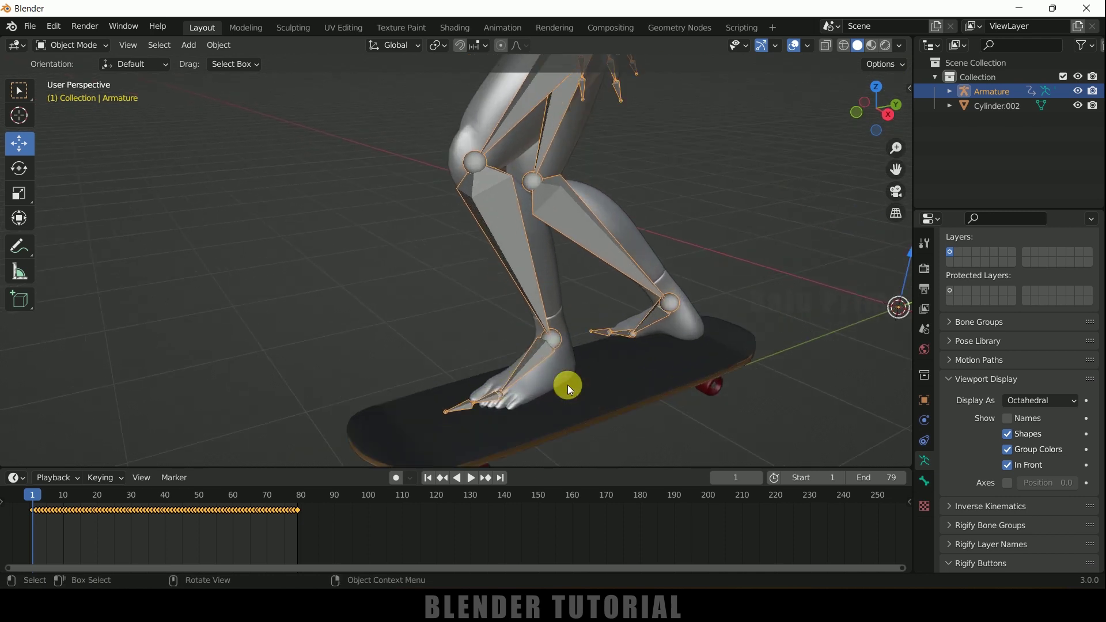
In Pose Mode, confirm the left foot bone is mixamorig1:LeftFoot, then return to Object Mode
{"action": "left_click", "coordinate": [539, 356]}
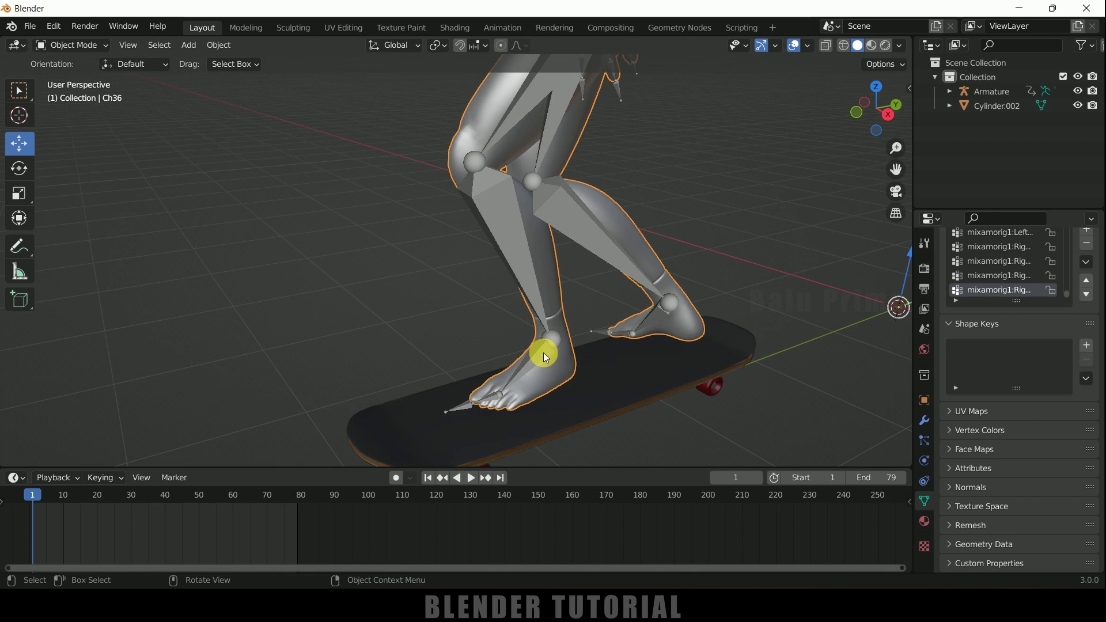
{"action": "left_click", "coordinate": [527, 360]}
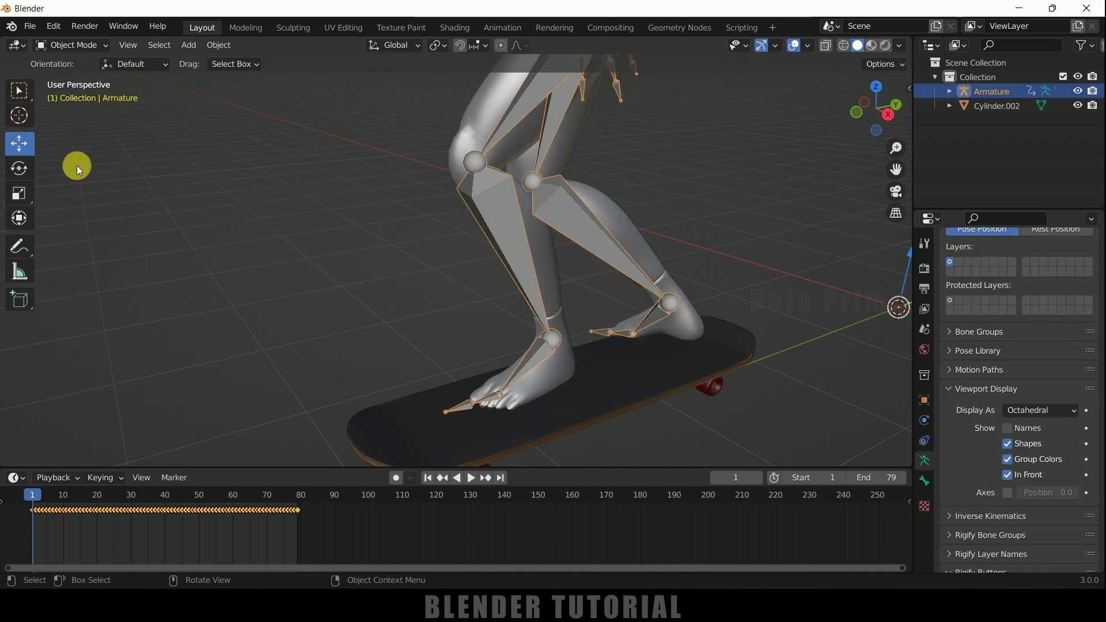
{"action": "left_click", "coordinate": [66, 46]}
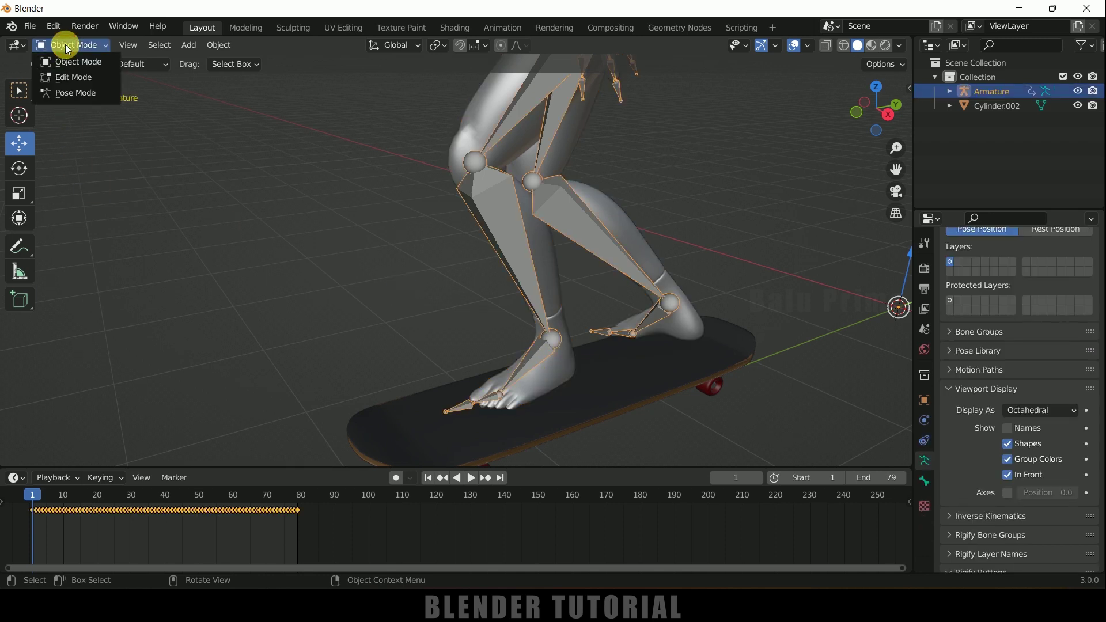
{"action": "left_click", "coordinate": [67, 95]}
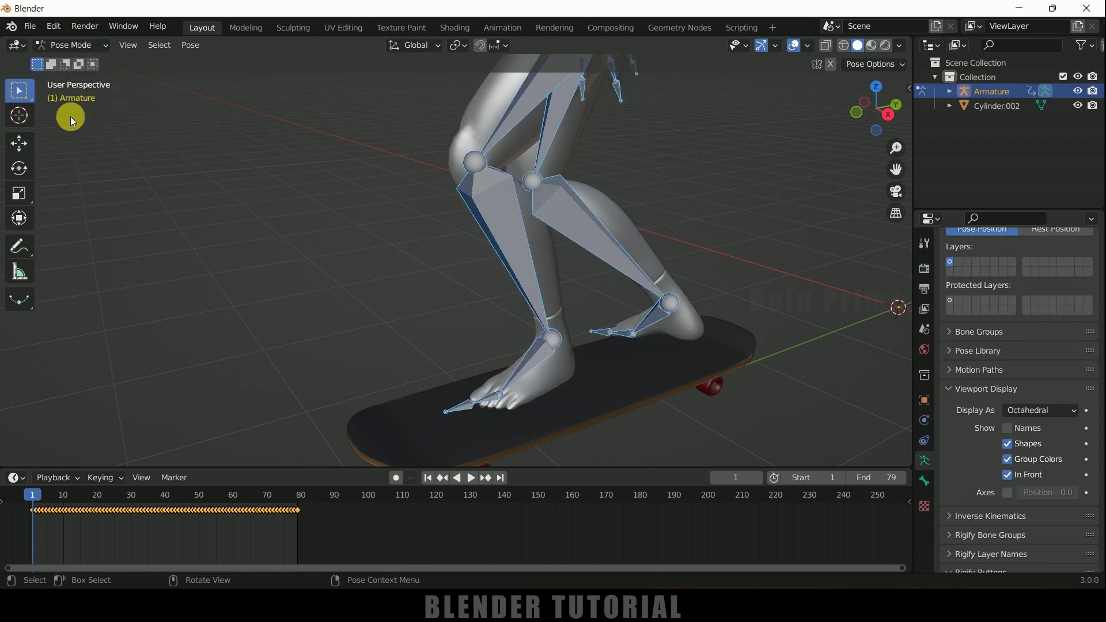
{"action": "key", "text": "alt+a"}
{"action": "left_click", "coordinate": [530, 361]}
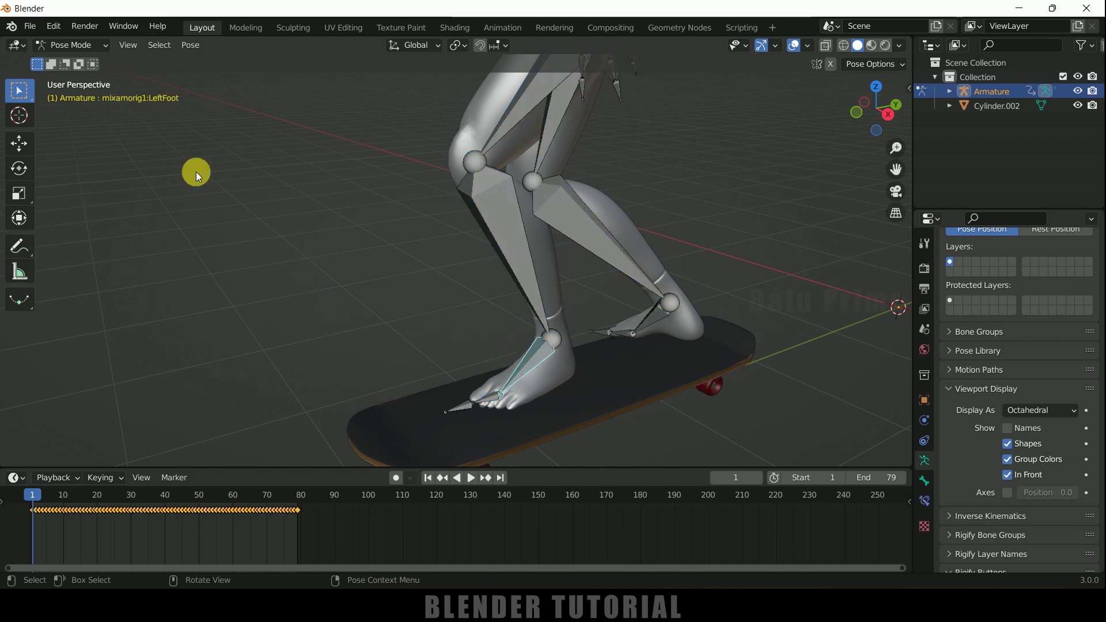
{"action": "scroll", "coordinate": [195, 172], "scroll_direction": "up", "scroll_amount": 1}
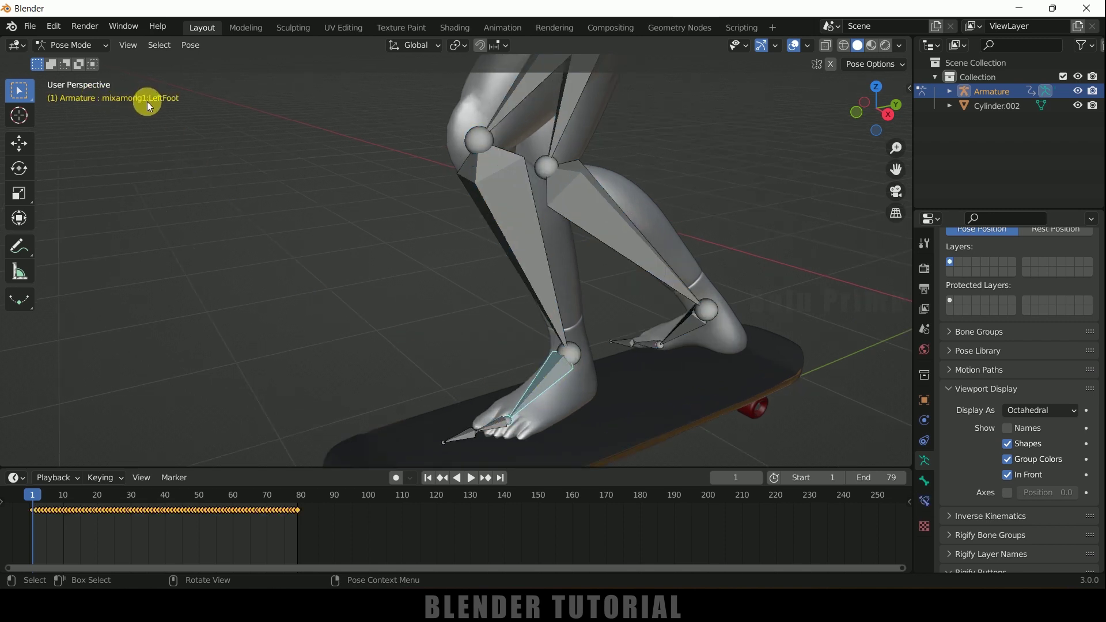
{"action": "scroll", "coordinate": [251, 180], "scroll_direction": "down", "scroll_amount": 2}
{"action": "scroll", "coordinate": [259, 190], "scroll_direction": "down", "scroll_amount": 1}
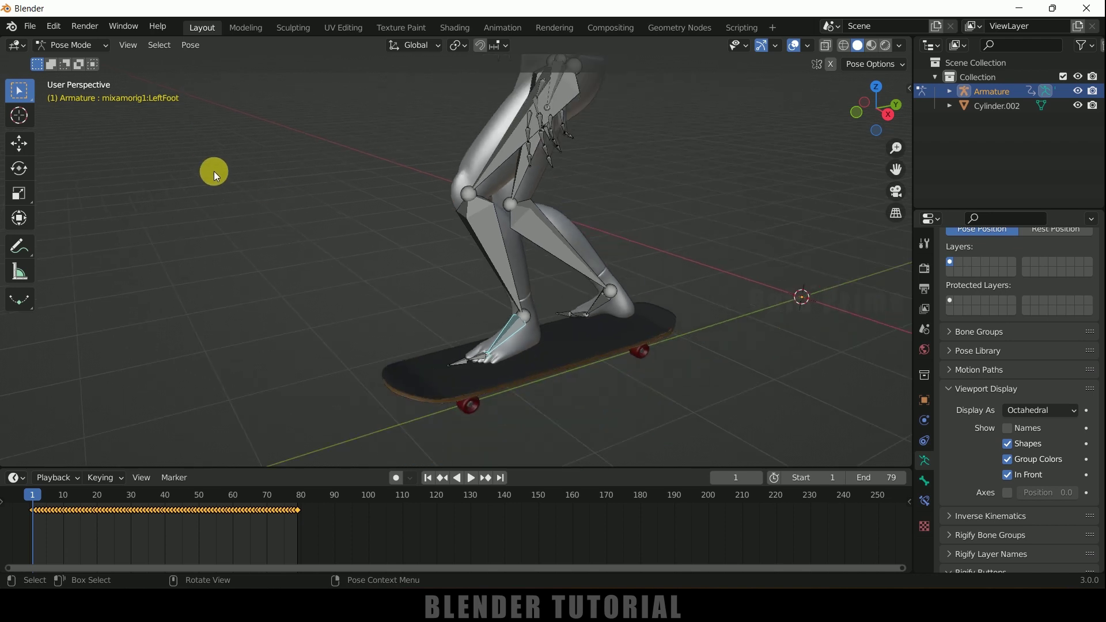
{"action": "left_click", "coordinate": [69, 45]}
{"action": "left_click", "coordinate": [63, 62]}
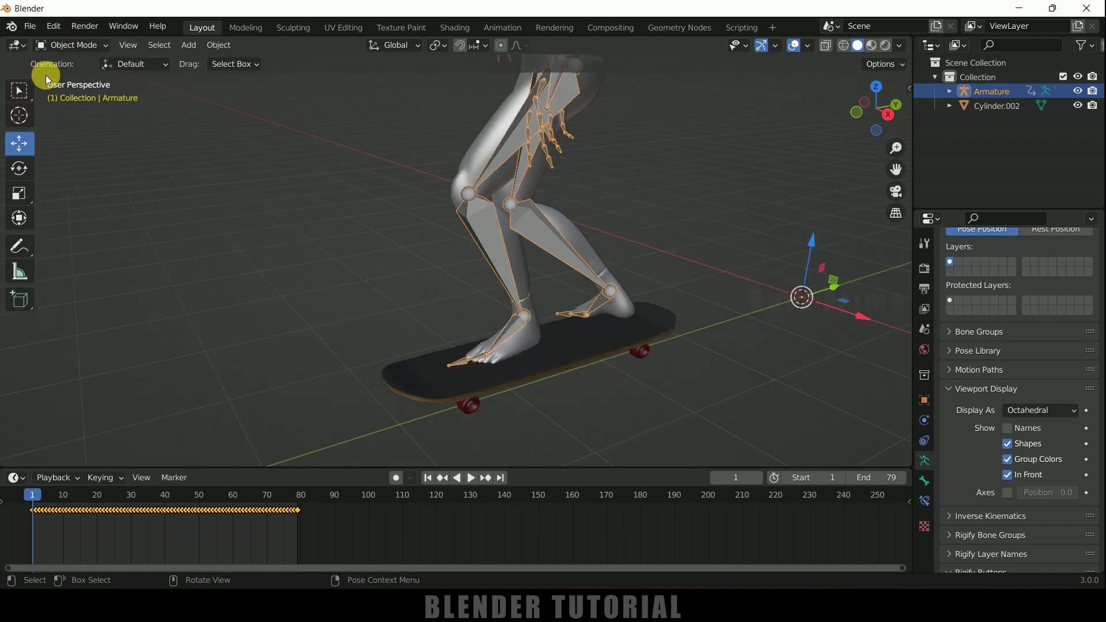
{"action": "middle_click_drag", "start_coordinate": [721, 364], "coordinate": [682, 372], "text": "shift"}
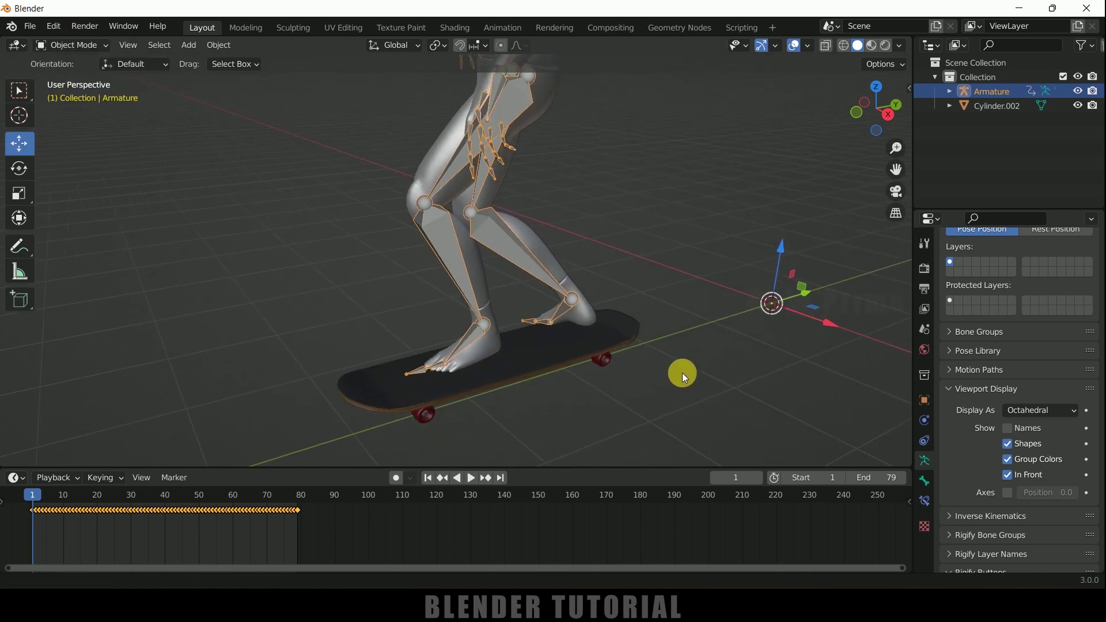
{"action": "left_click", "coordinate": [550, 351]}
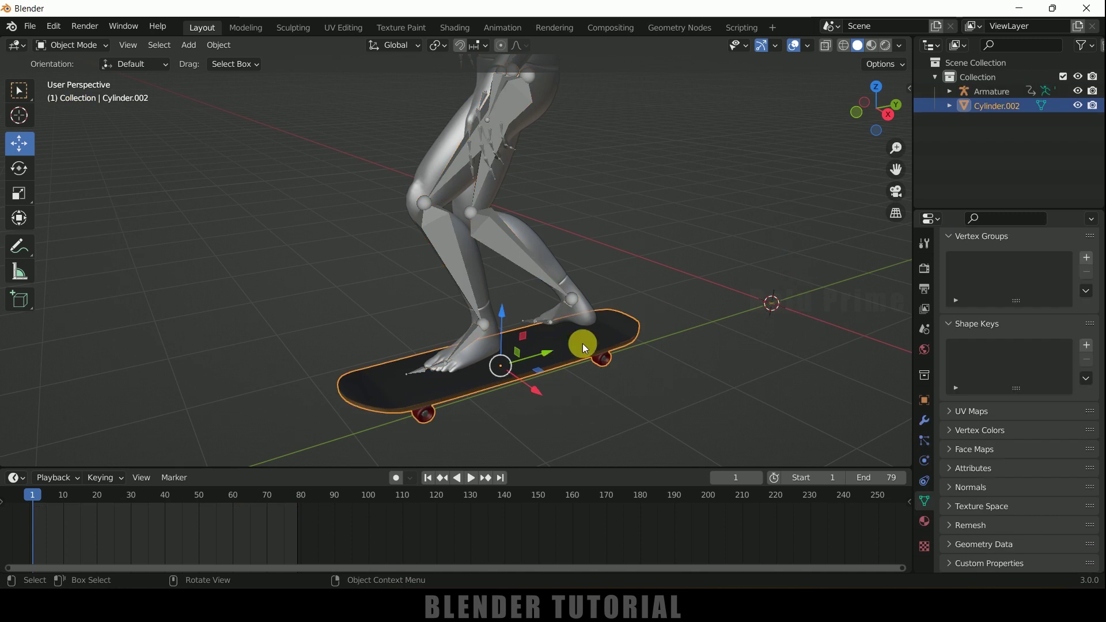
Give the skateboard a Child Of constraint targeting Armature bone mixamorig1:LeftFoot
{"action": "left_click", "coordinate": [925, 484]}
{"action": "left_click", "coordinate": [1022, 268]}
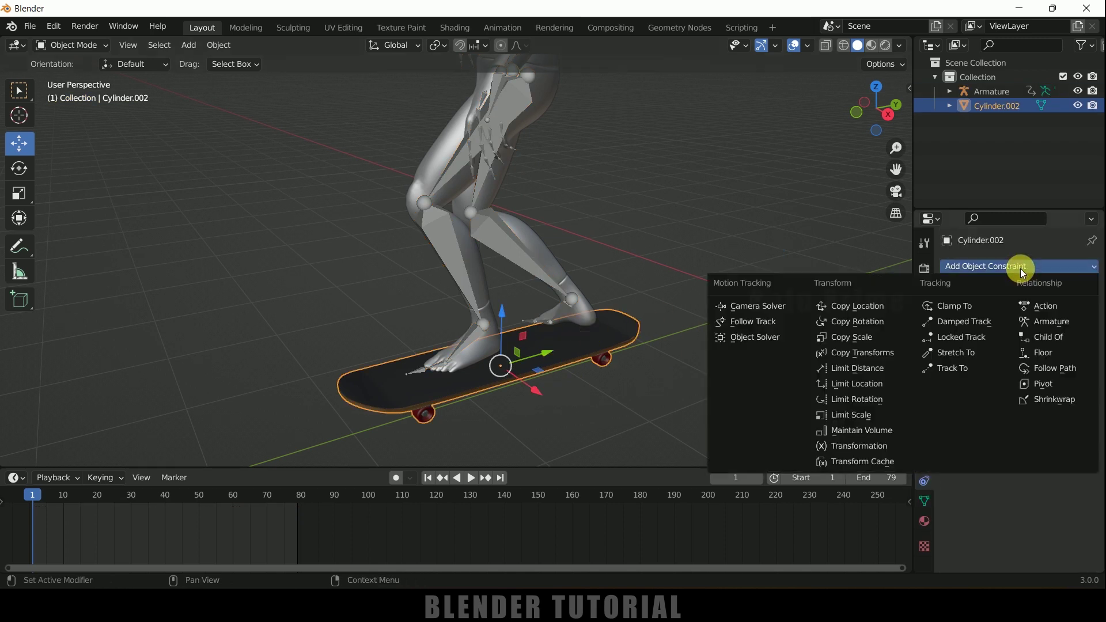
{"action": "left_click", "coordinate": [1048, 339]}
{"action": "left_click", "coordinate": [1043, 312]}
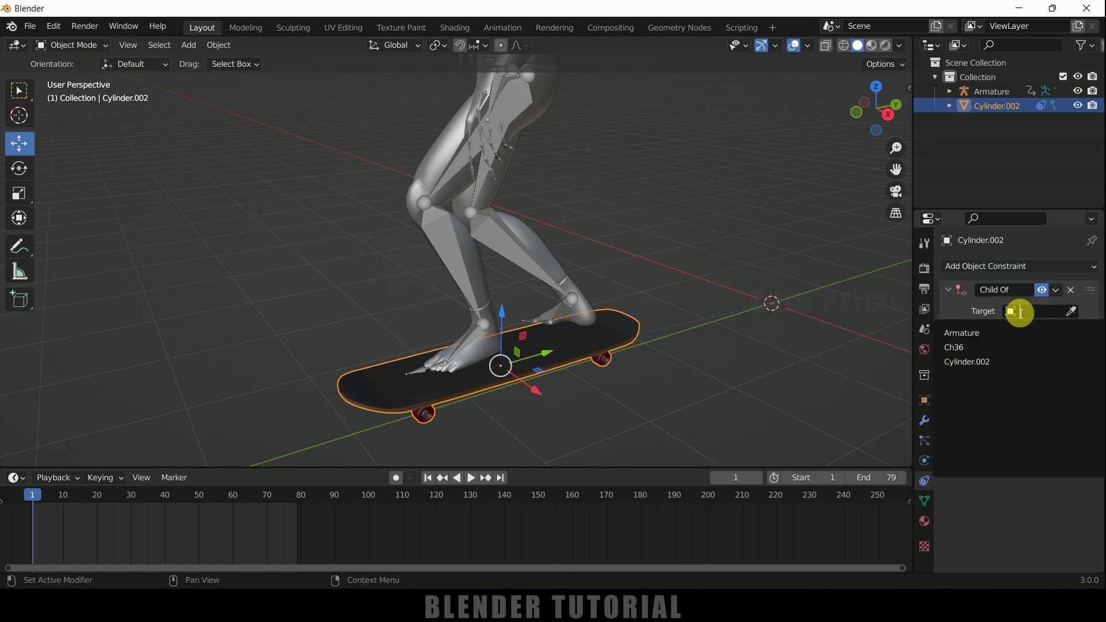
{"action": "left_click", "coordinate": [964, 332]}
{"action": "left_click", "coordinate": [1041, 329]}
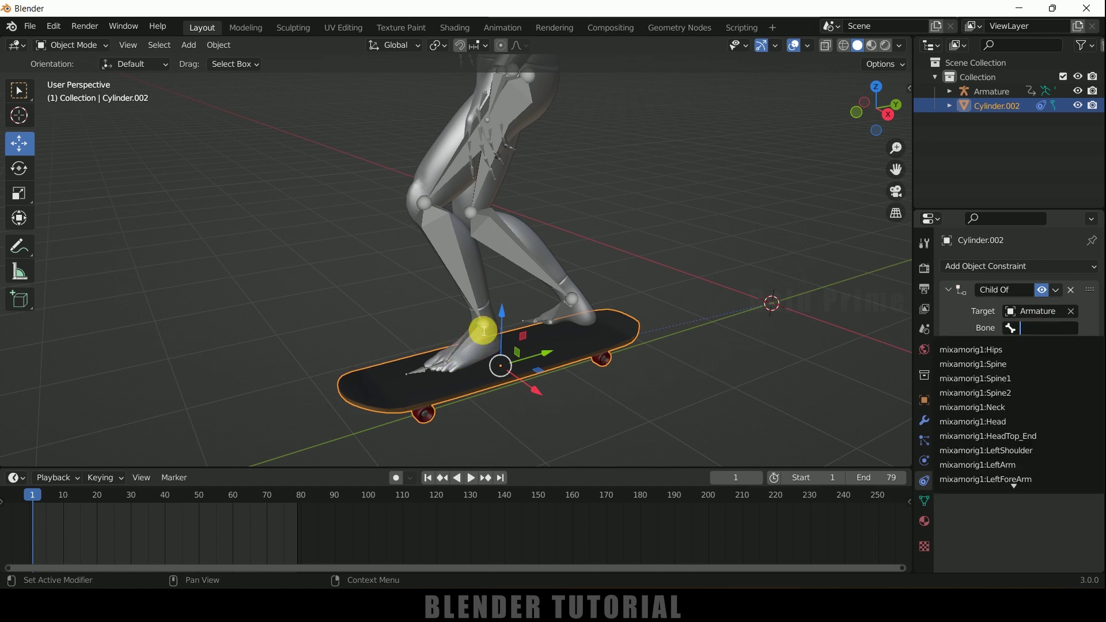
{"action": "scroll", "coordinate": [1031, 445], "scroll_direction": "down", "scroll_amount": 8}
{"action": "scroll", "coordinate": [1032, 445], "scroll_direction": "down", "scroll_amount": 20}
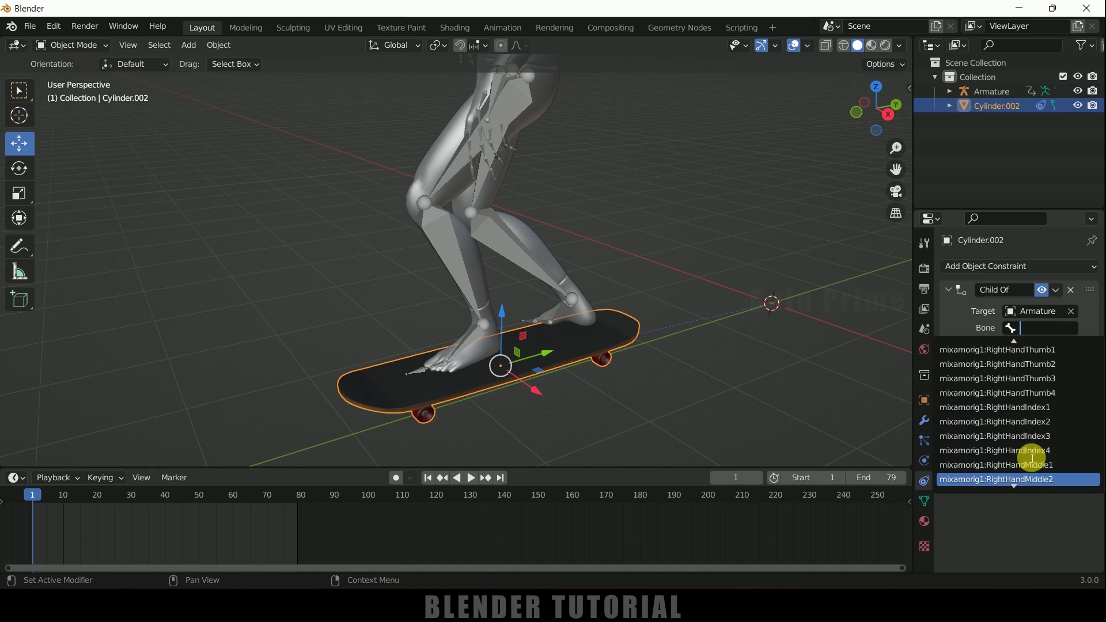
{"action": "scroll", "coordinate": [1032, 458], "scroll_direction": "down", "scroll_amount": 10}
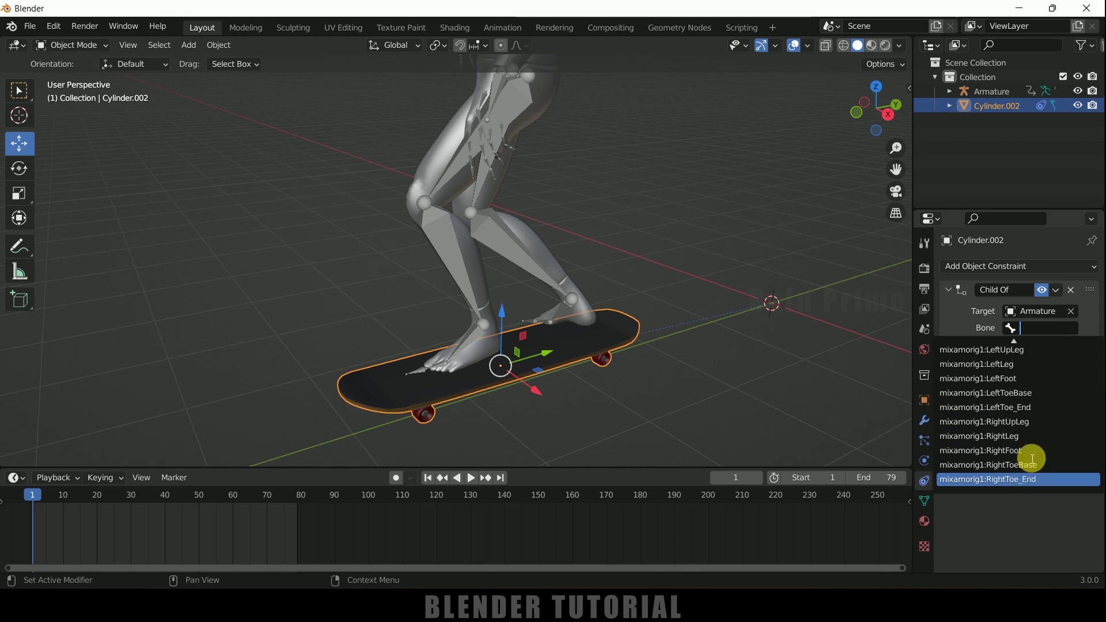
{"action": "left_click", "coordinate": [1005, 379]}
{"action": "middle_click_drag", "start_coordinate": [273, 115], "coordinate": [380, 203]}
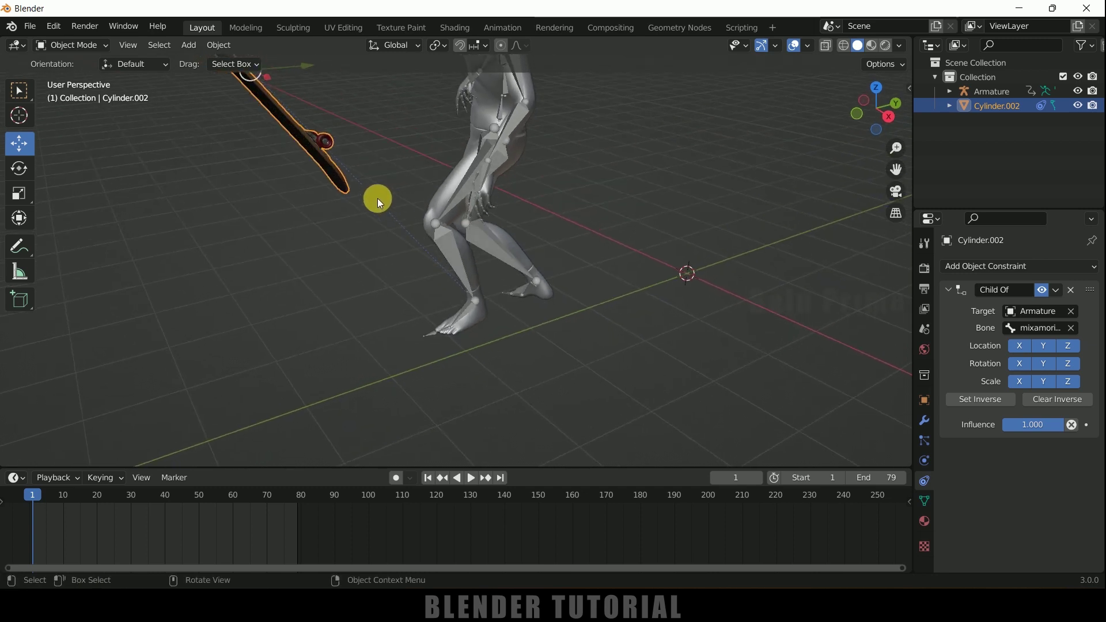
Restore the board under the feet, play to check it follows, then view from top
{"action": "left_click", "coordinate": [976, 406]}
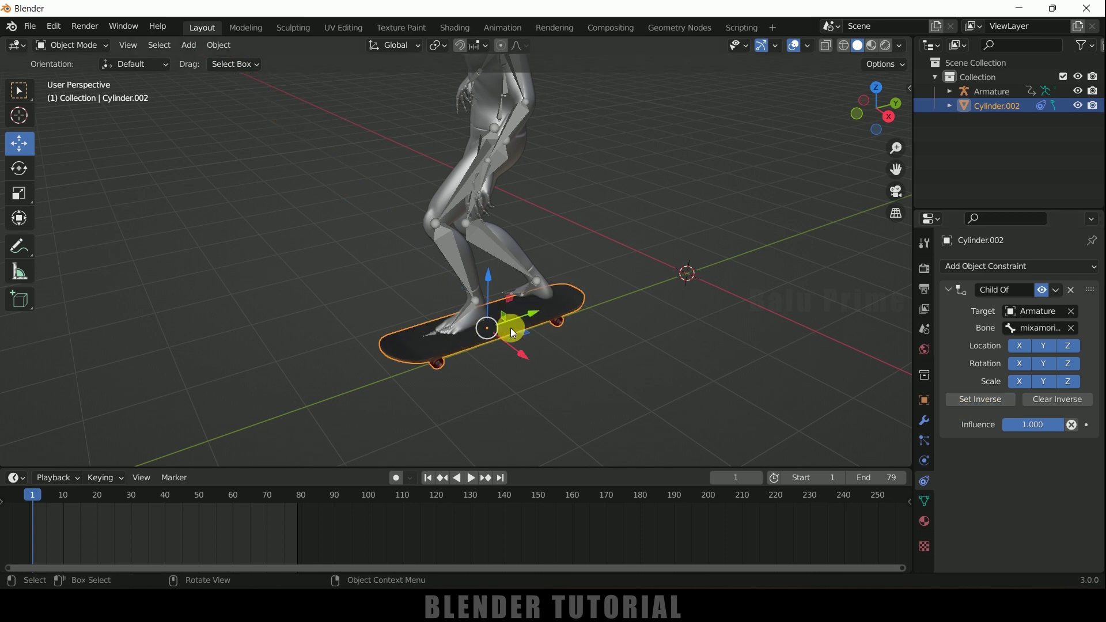
{"action": "middle_click_drag", "start_coordinate": [656, 352], "coordinate": [538, 410]}
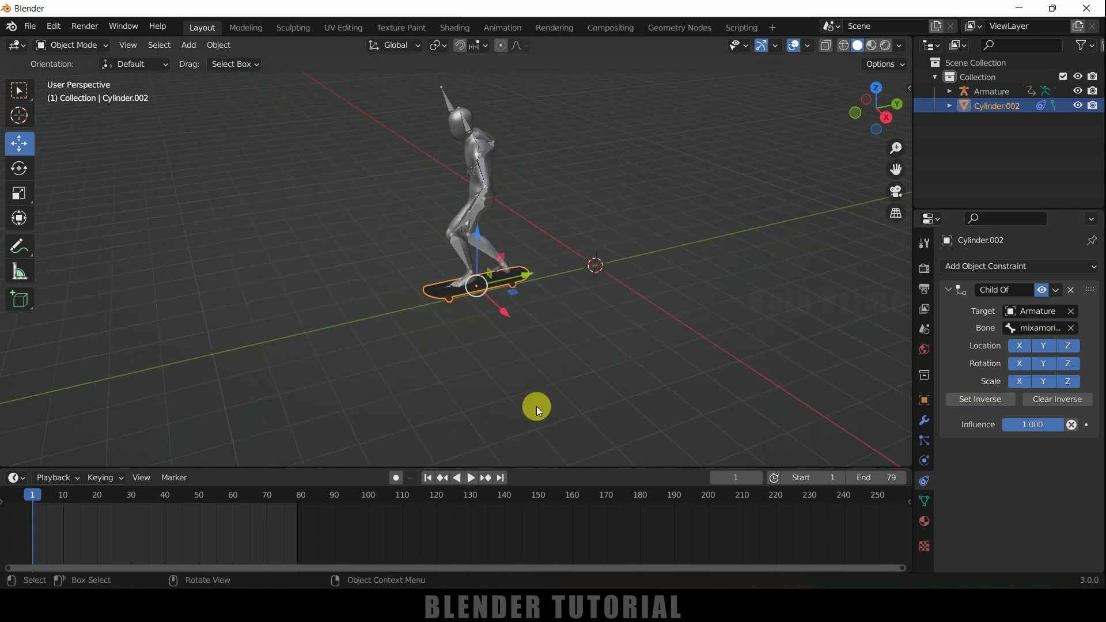
{"action": "left_click", "coordinate": [468, 479]}
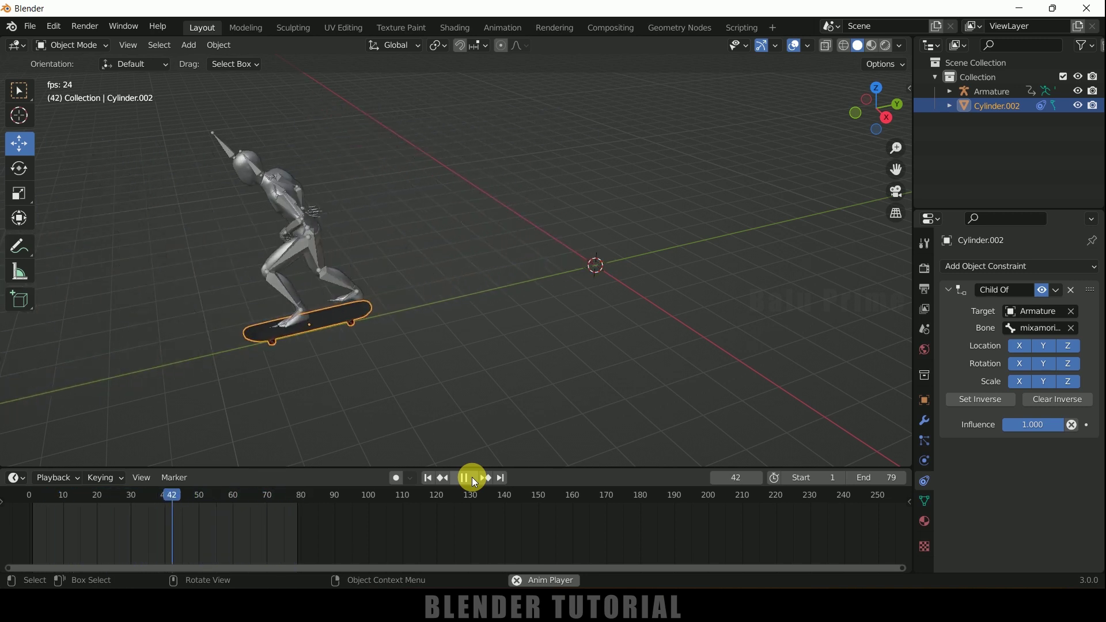
{"action": "left_click", "coordinate": [464, 478]}
{"action": "left_click_drag", "start_coordinate": [271, 487], "coordinate": [66, 496]}
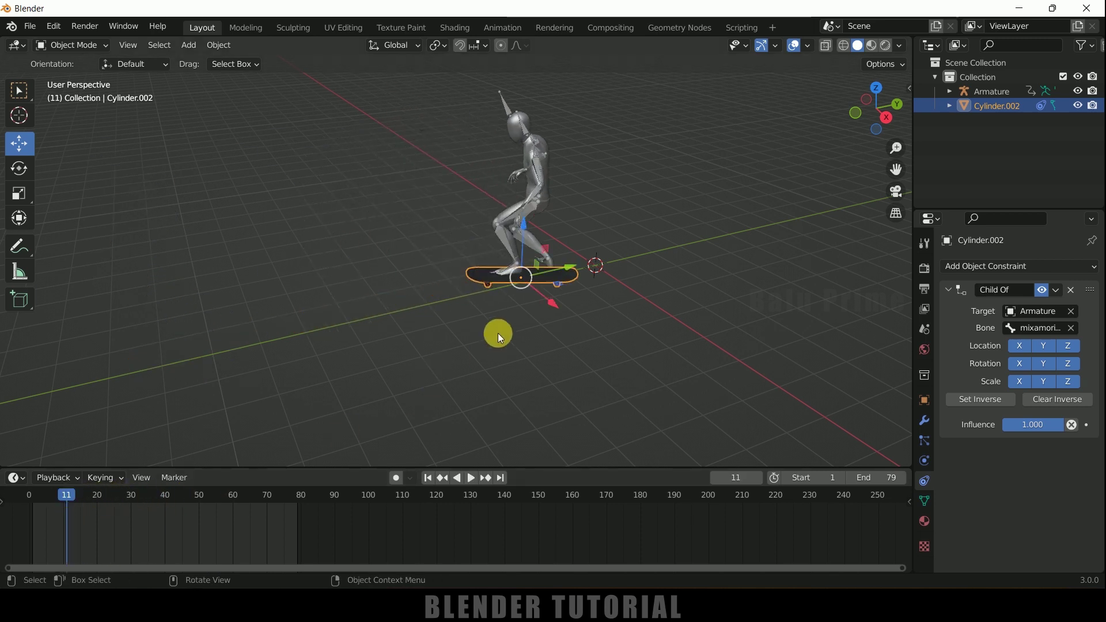
{"action": "key", "text": "KP_7"}
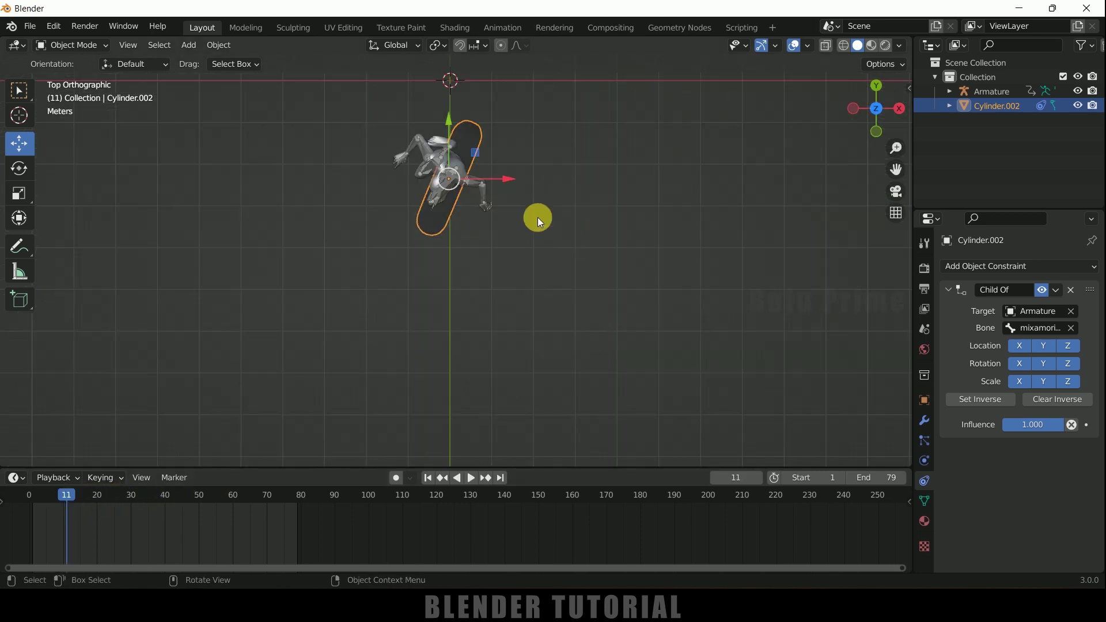
Scrub and play the animation to frame 15 to check the board follows the foot
{"action": "mouse_move", "coordinate": [67, 494]}
{"action": "left_mouse_down"}
{"action": "mouse_move", "coordinate": [88, 505]}
{"action": "mouse_move", "coordinate": [64, 504]}
{"action": "left_mouse_up"}
{"action": "key", "text": "space"}
{"action": "left_click_drag", "start_coordinate": [76, 506], "coordinate": [84, 505]}
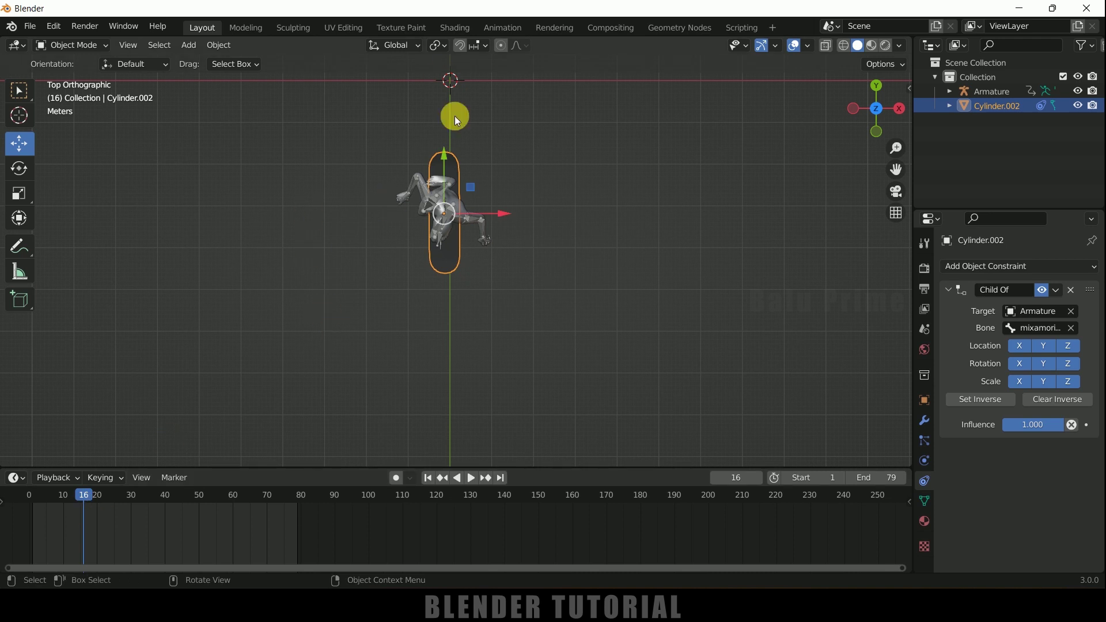
Keyframe the skateboard's location and rotation at frame 16
{"action": "left_click", "coordinate": [645, 191]}
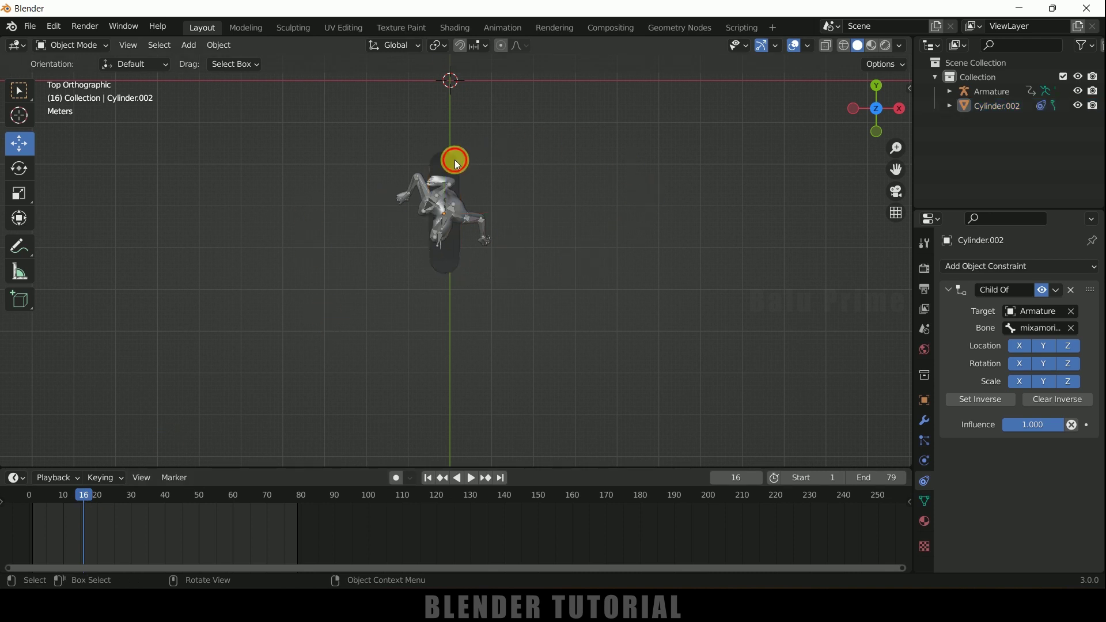
{"action": "left_click", "coordinate": [454, 160]}
{"action": "key", "text": "i"}
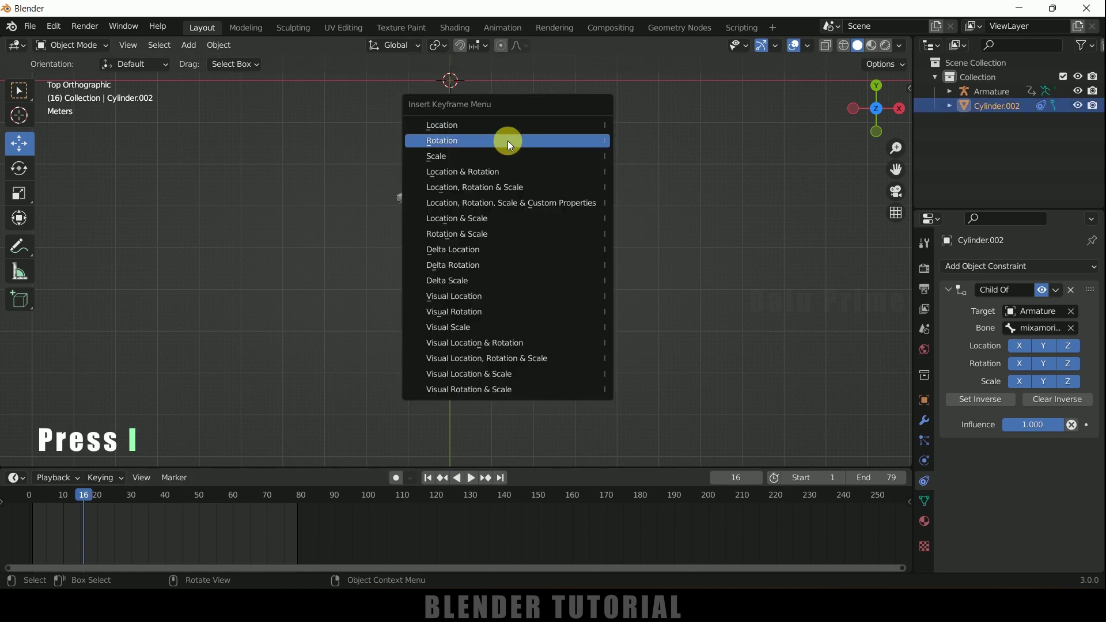
{"action": "left_click", "coordinate": [500, 171]}
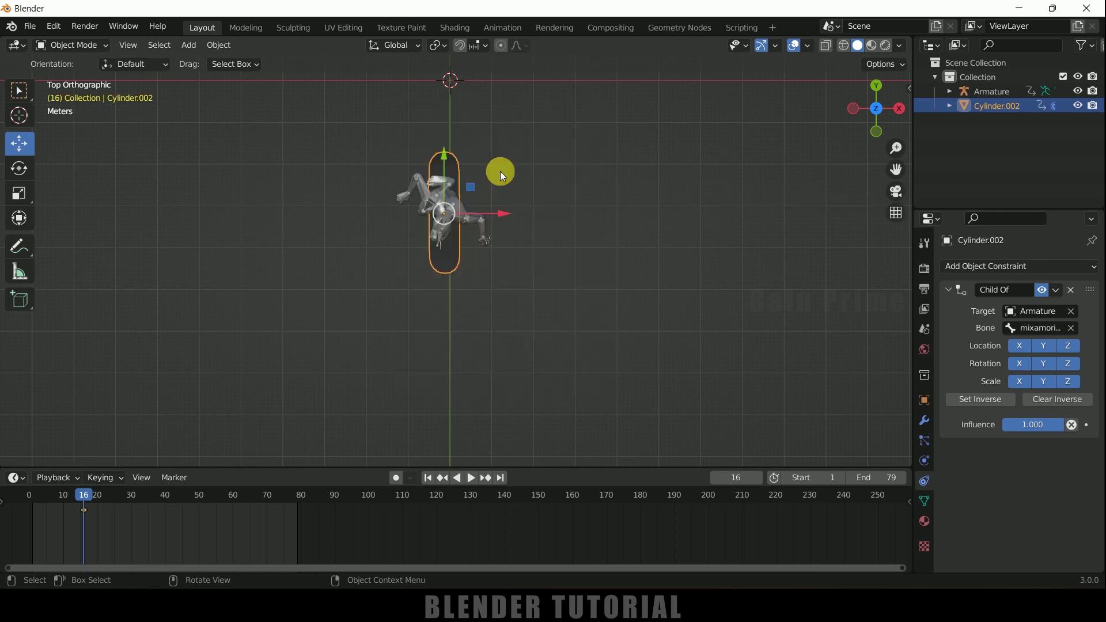
At frame 1, rotate the board 20° to line up with the character
{"action": "left_click", "coordinate": [428, 478]}
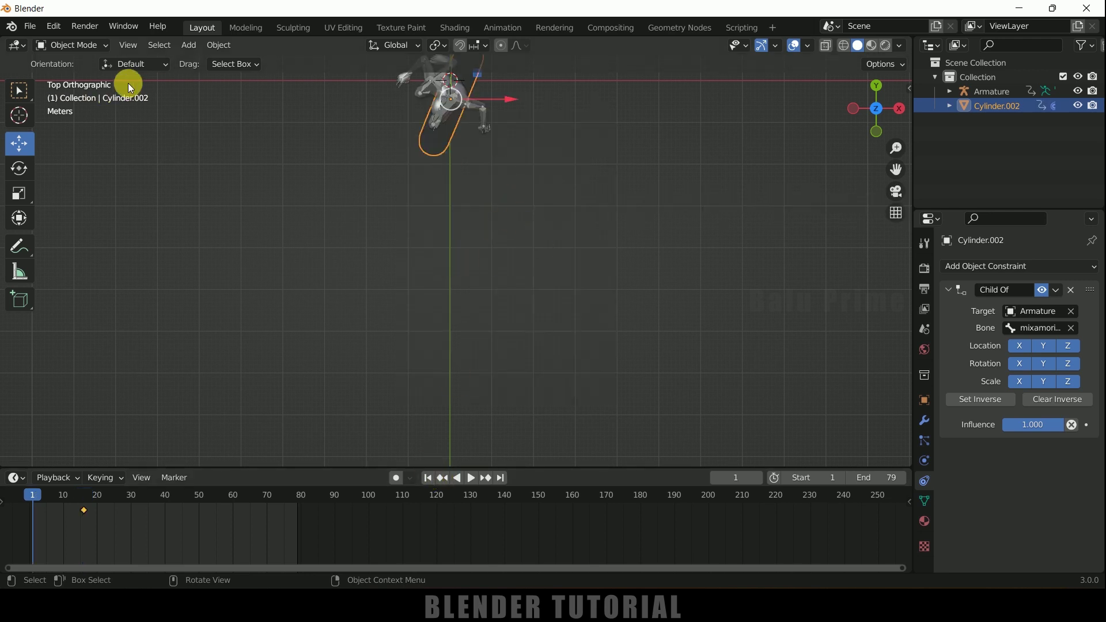
{"action": "middle_click_drag", "start_coordinate": [540, 219], "coordinate": [499, 333], "text": "shift"}
{"action": "left_click", "coordinate": [30, 170]}
{"action": "left_click_drag", "start_coordinate": [429, 269], "coordinate": [579, 274]}
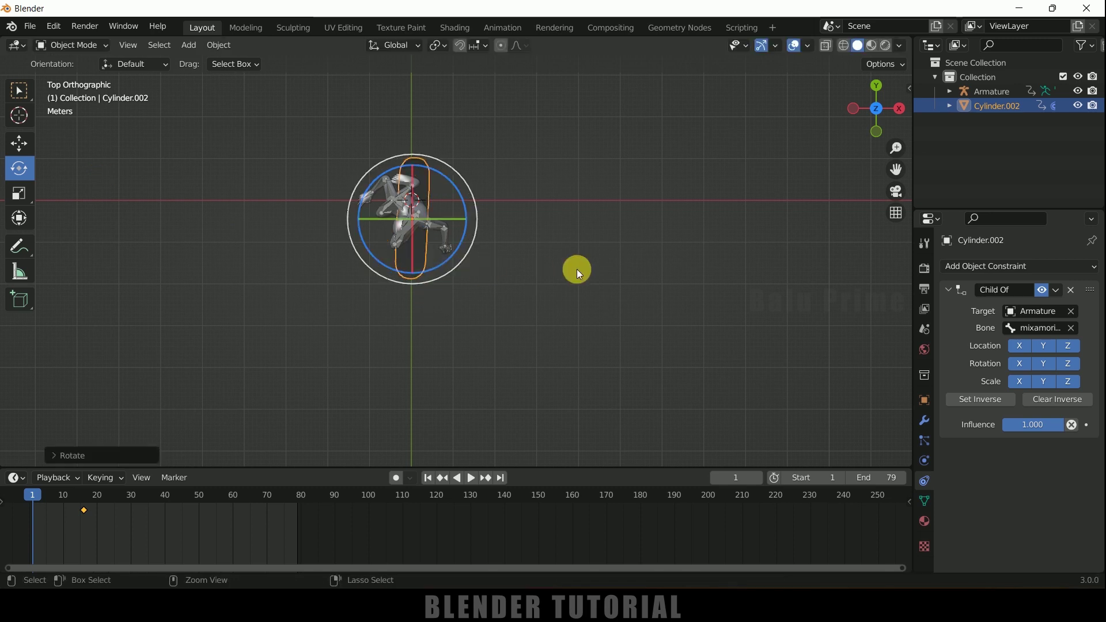
Key the board's location and rotation at frame 1, then snap-rotate it and key again at frame 8
{"action": "key", "text": "i"}
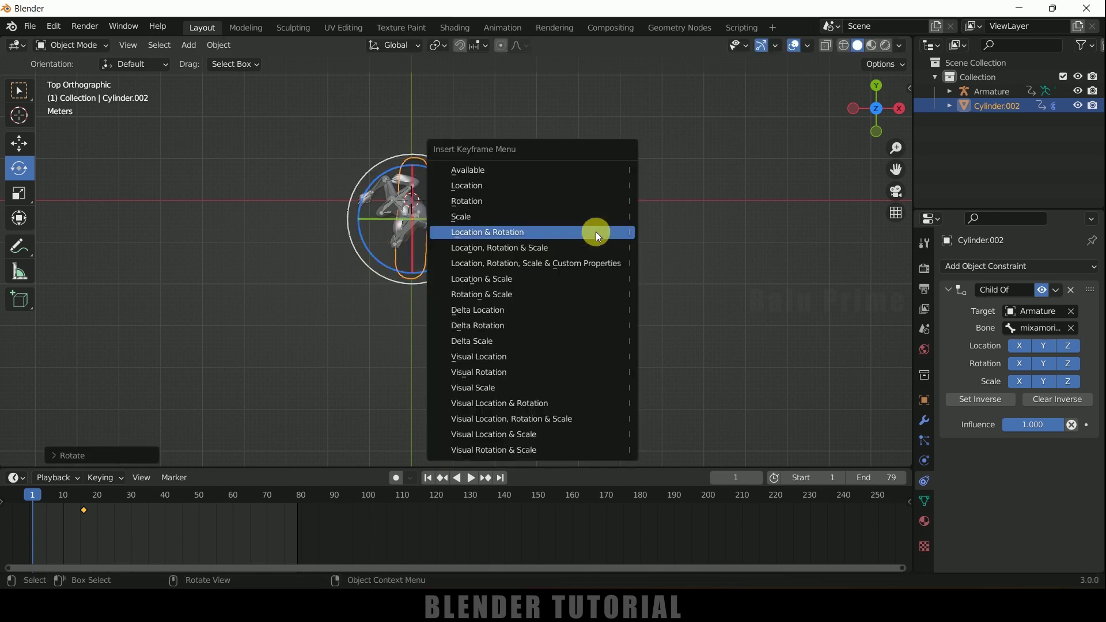
{"action": "left_click", "coordinate": [598, 233]}
{"action": "left_click_drag", "start_coordinate": [31, 497], "coordinate": [57, 499]}
{"action": "key", "text": "r"}
{"action": "key", "text": "ctrl"}
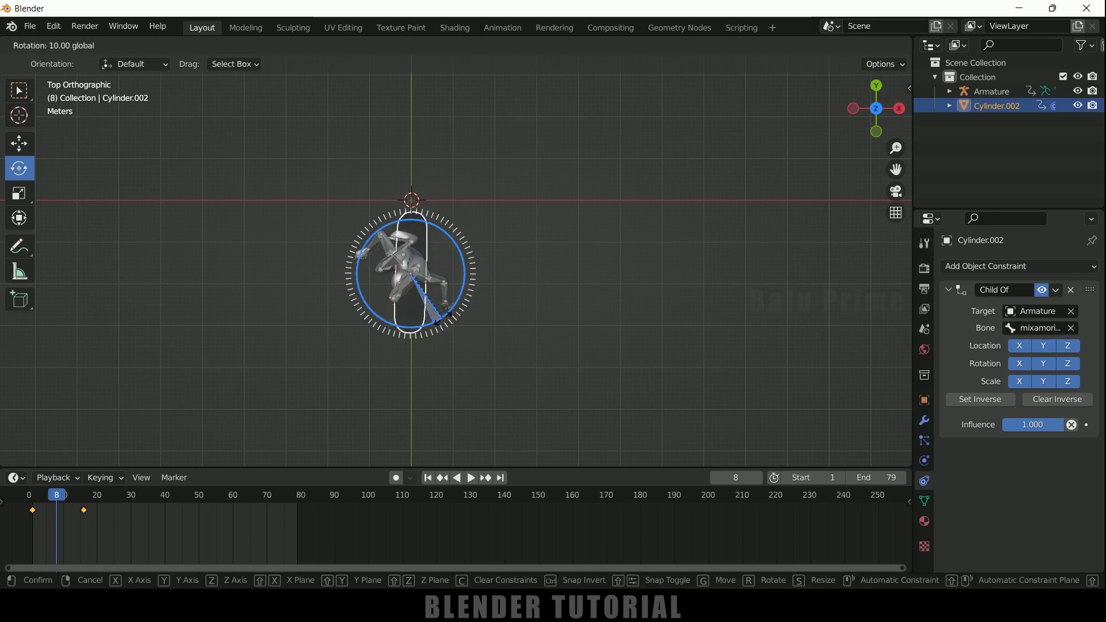
{"action": "left_click", "coordinate": [585, 150]}
{"action": "key", "text": "i"}
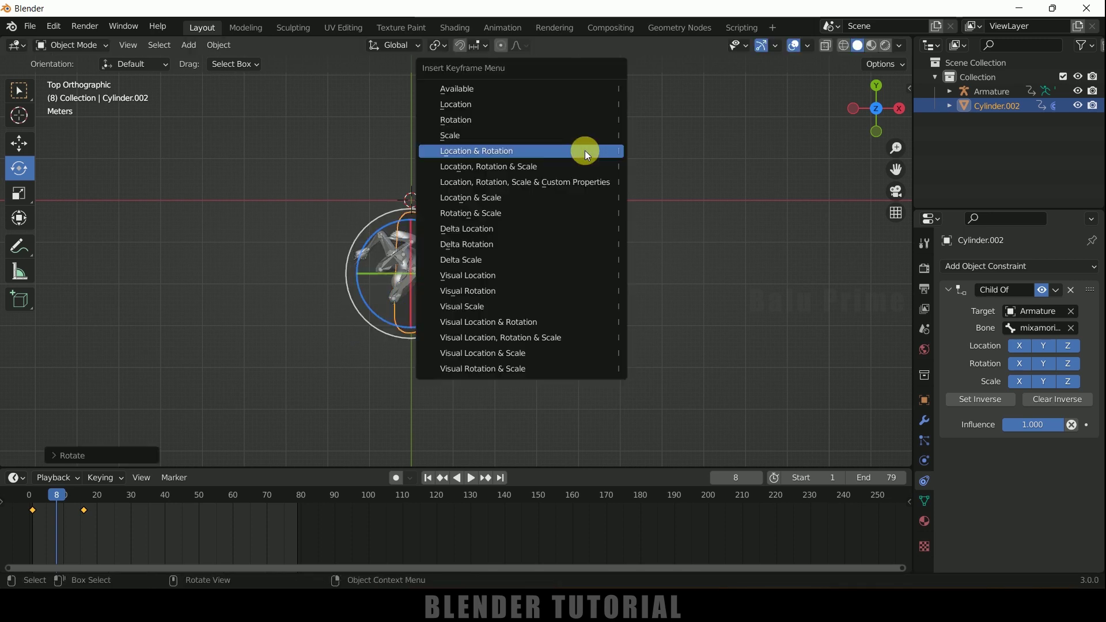
{"action": "left_click", "coordinate": [585, 150]}
Play back to check, then rotate the board around its vertical axis and key it at frame 13
{"action": "scroll", "coordinate": [591, 241], "scroll_direction": "down", "scroll_amount": 5, "text": "shift"}
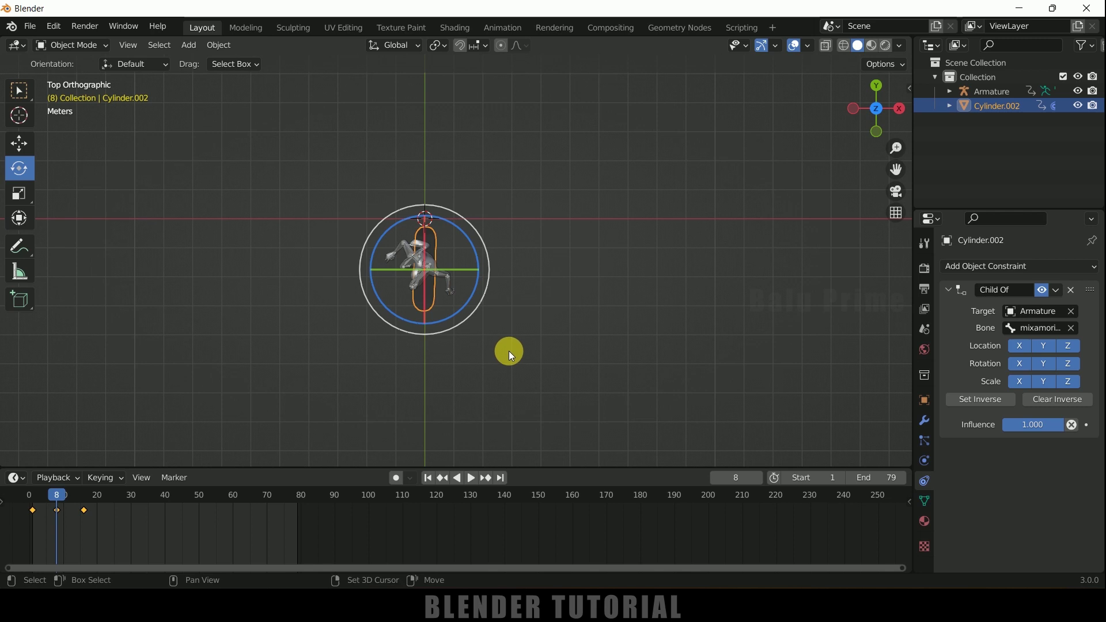
{"action": "left_click", "coordinate": [471, 477]}
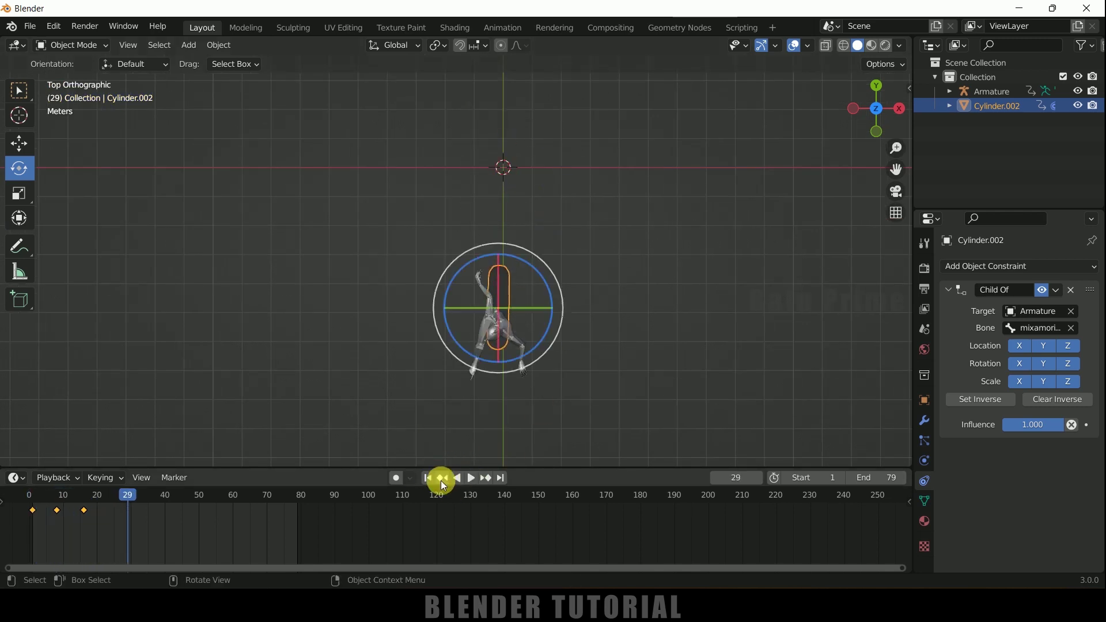
{"action": "left_click_drag", "start_coordinate": [128, 502], "coordinate": [76, 502]}
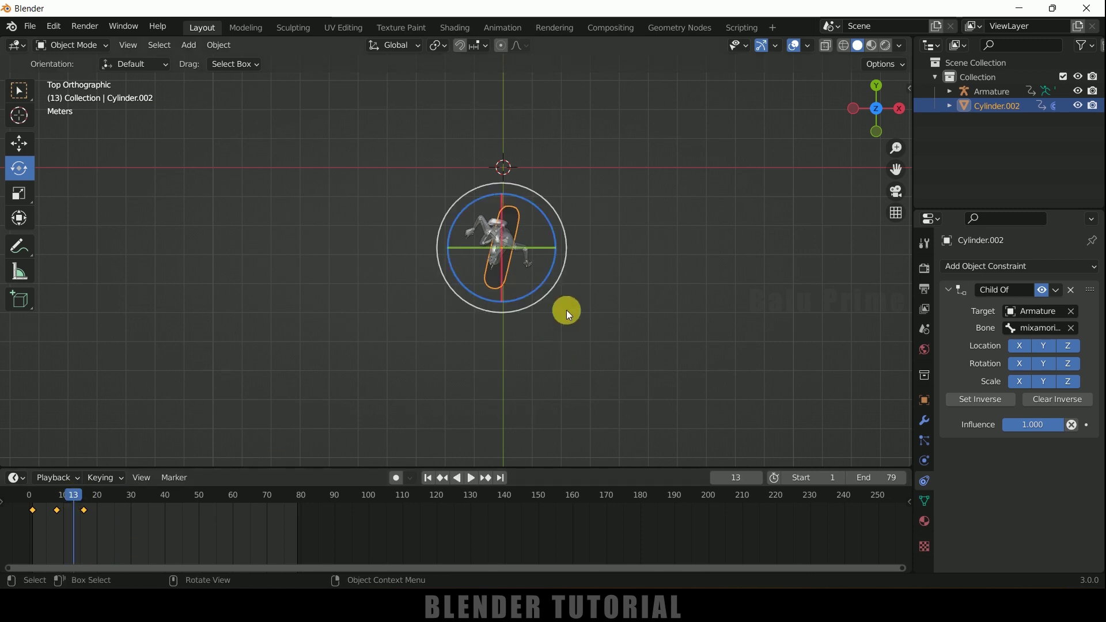
{"action": "left_click_drag", "start_coordinate": [530, 295], "coordinate": [651, 135]}
{"action": "key", "text": "i"}
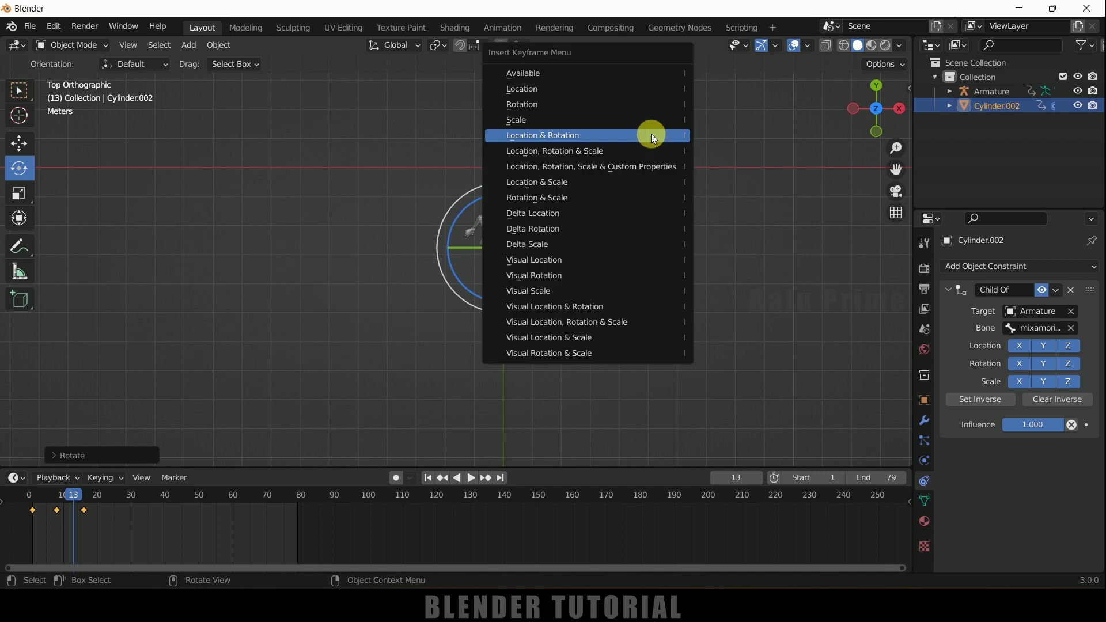
{"action": "left_click", "coordinate": [651, 135]}
Replay the animation from frame 1, stop at frame 74, and frame the character in top view
{"action": "left_click", "coordinate": [430, 478]}
{"action": "left_click", "coordinate": [468, 477]}
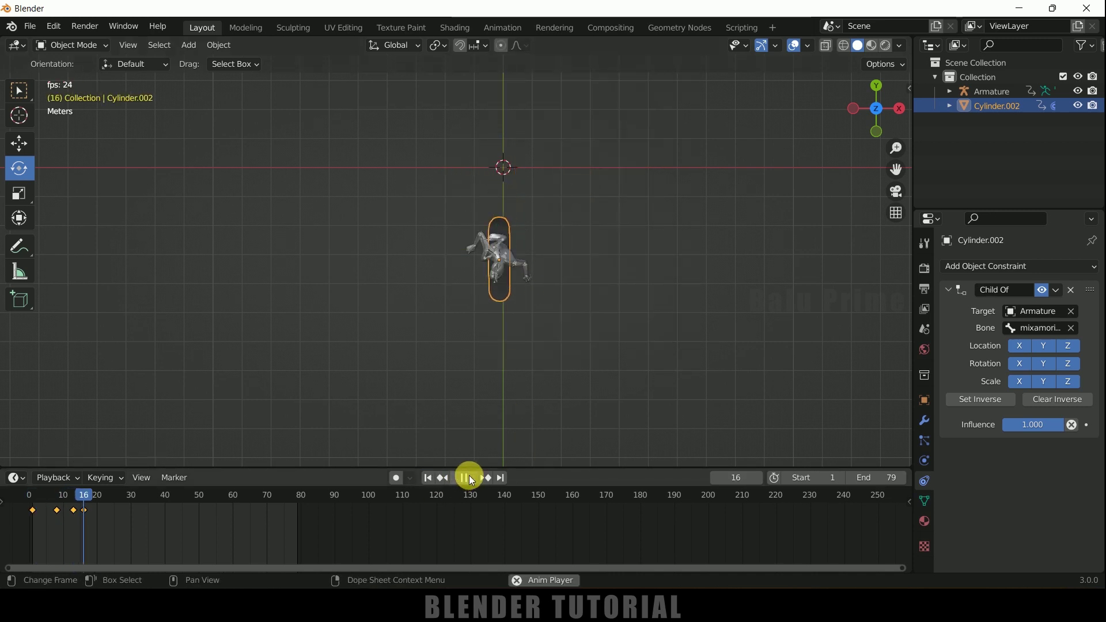
{"action": "middle_click_drag", "start_coordinate": [578, 398], "coordinate": [603, 276]}
{"action": "left_click", "coordinate": [471, 478]}
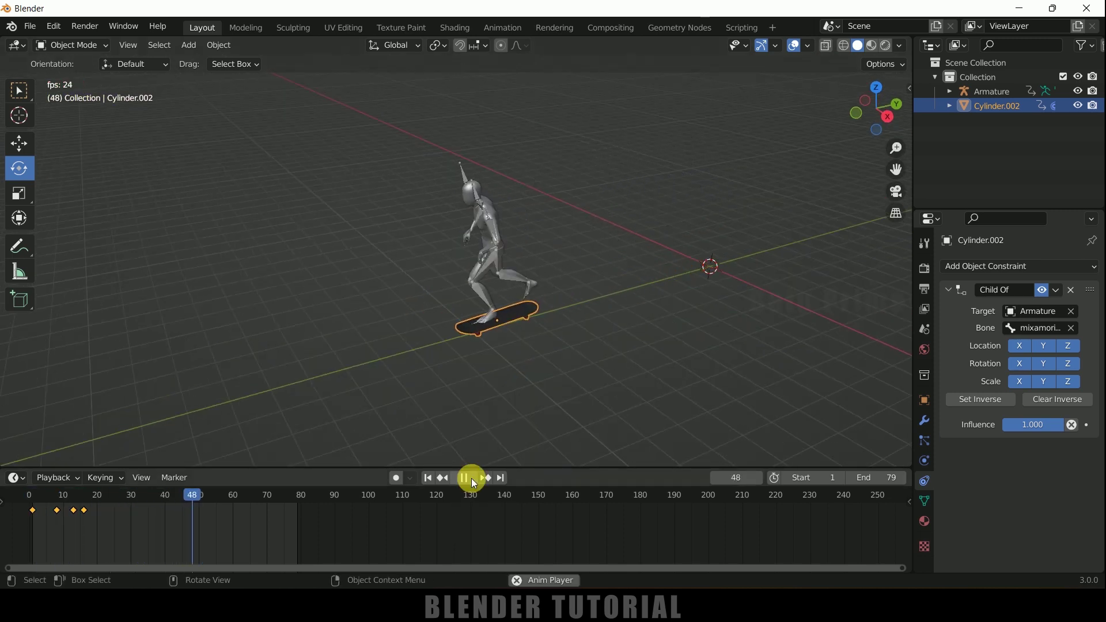
{"action": "left_click", "coordinate": [471, 478]}
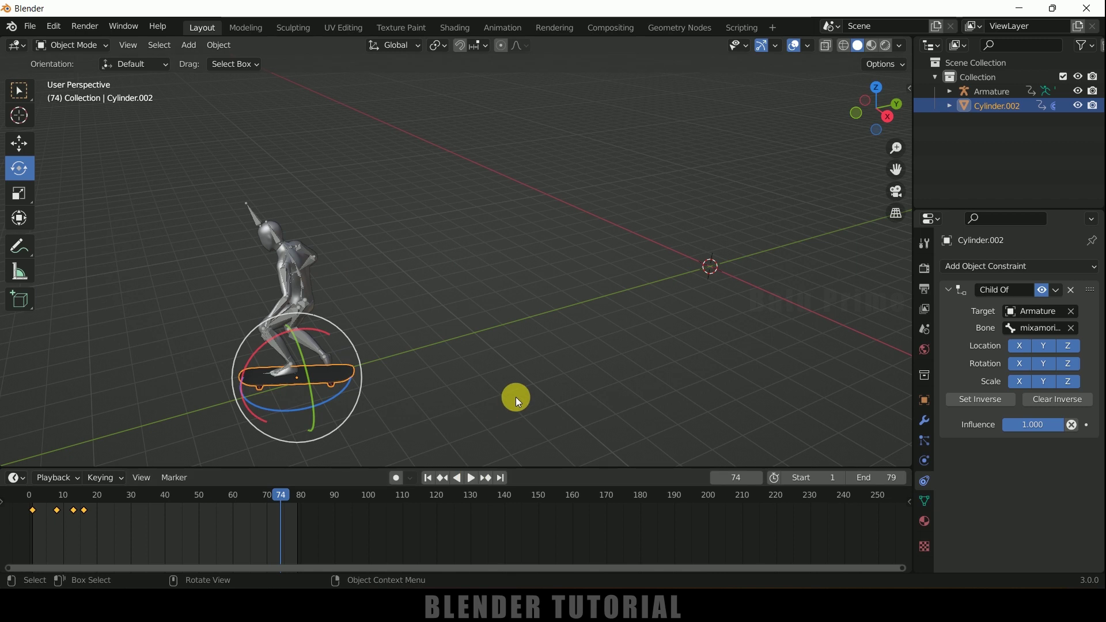
{"action": "key", "text": "KP_7"}
{"action": "key", "text": "KP_Decimal"}
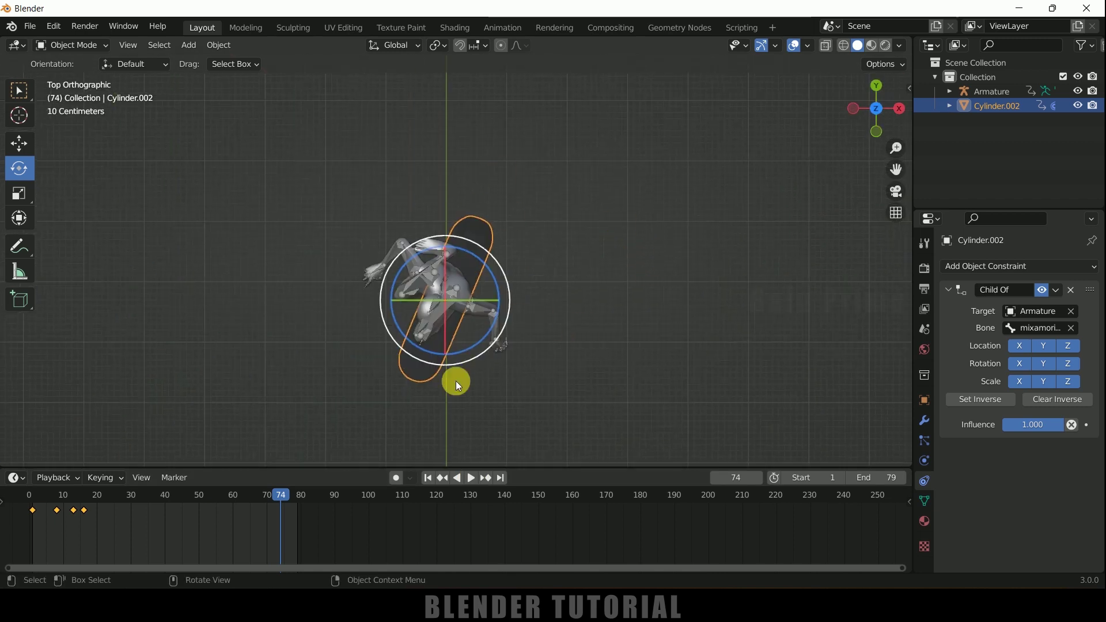
Key the board's location and rotation at frame 79, then return to frame 1
{"action": "left_click", "coordinate": [211, 501]}
{"action": "key", "text": "i"}
{"action": "left_click", "coordinate": [553, 215]}
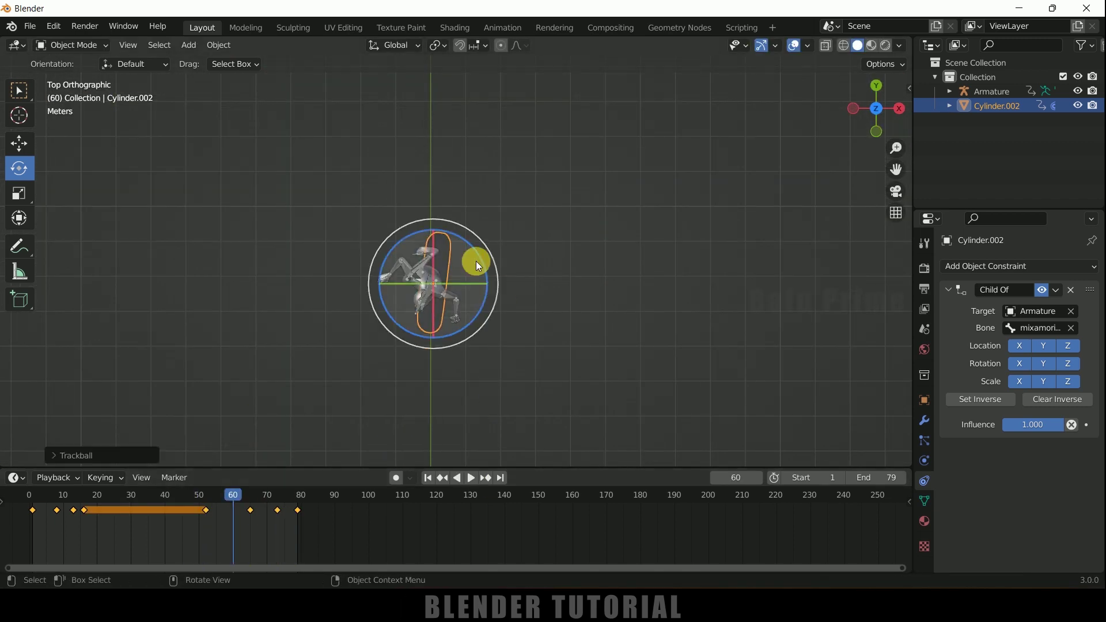
{"action": "middle_click_drag", "start_coordinate": [498, 292], "coordinate": [438, 368]}
{"action": "key", "text": "Left"}
{"action": "left_click", "coordinate": [427, 478]}
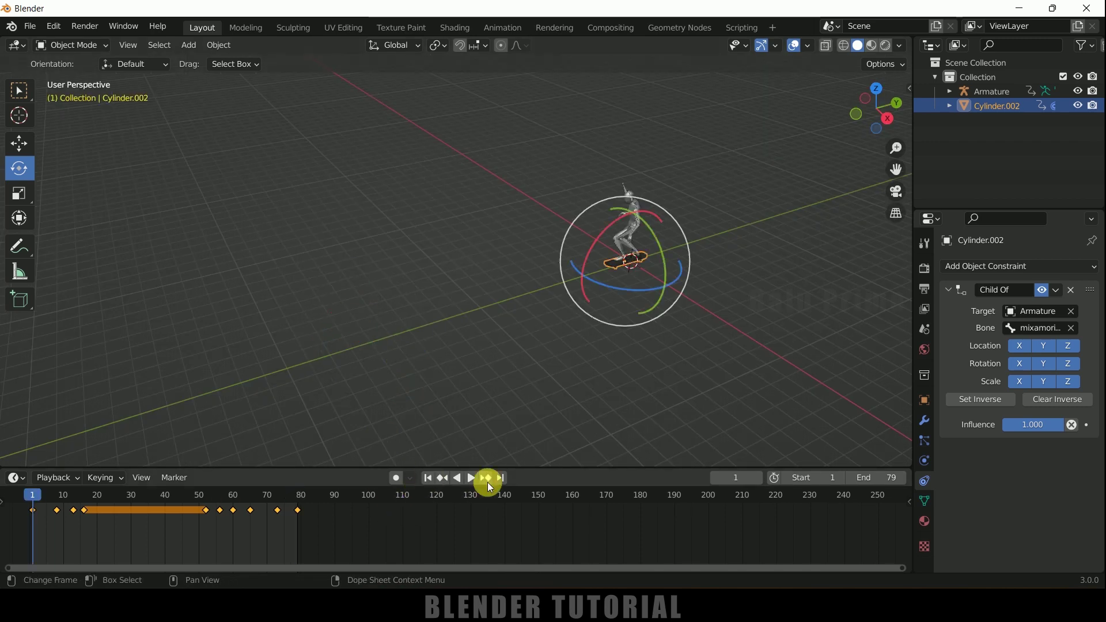
Select the character's armature and hide it with its eye icon in the Outliner
{"action": "left_click", "coordinate": [634, 191]}
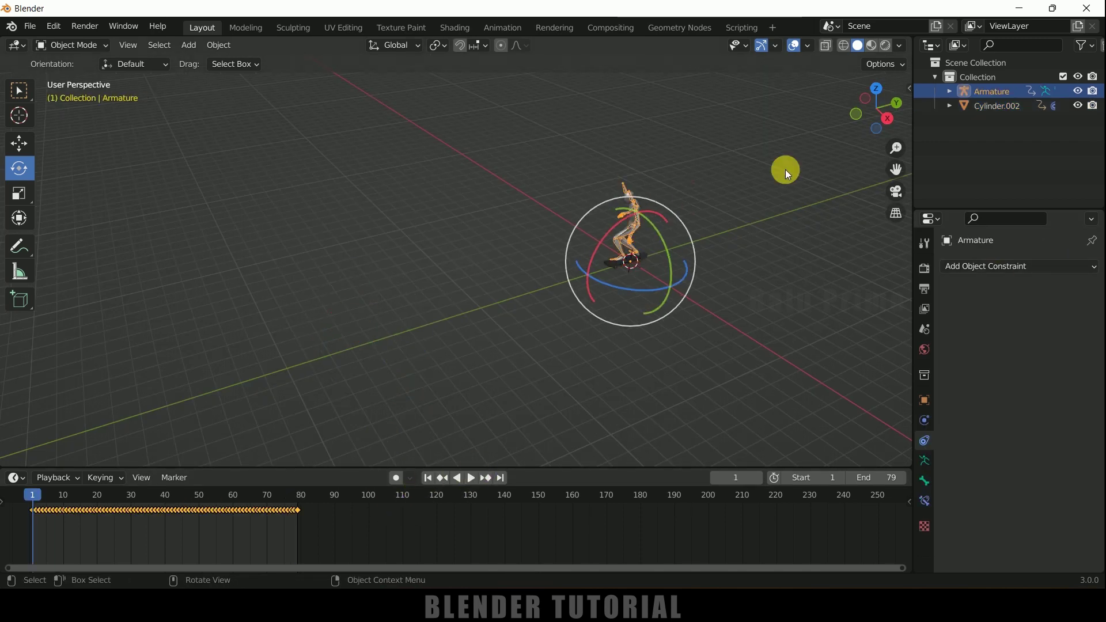
{"action": "left_click", "coordinate": [1076, 89]}
{"action": "scroll", "coordinate": [747, 231], "scroll_direction": "up", "scroll_amount": 2}
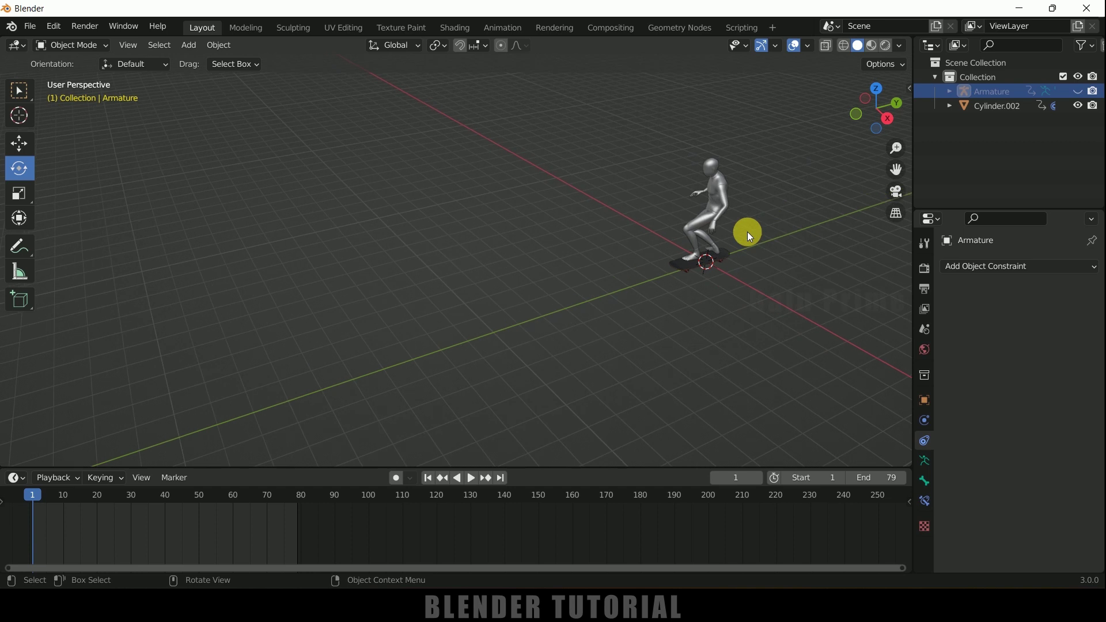
{"action": "middle_click_drag", "start_coordinate": [747, 232], "coordinate": [642, 257], "text": "shift"}
Toggle an option in the Viewport Shading popover
{"action": "left_click", "coordinate": [900, 45]}
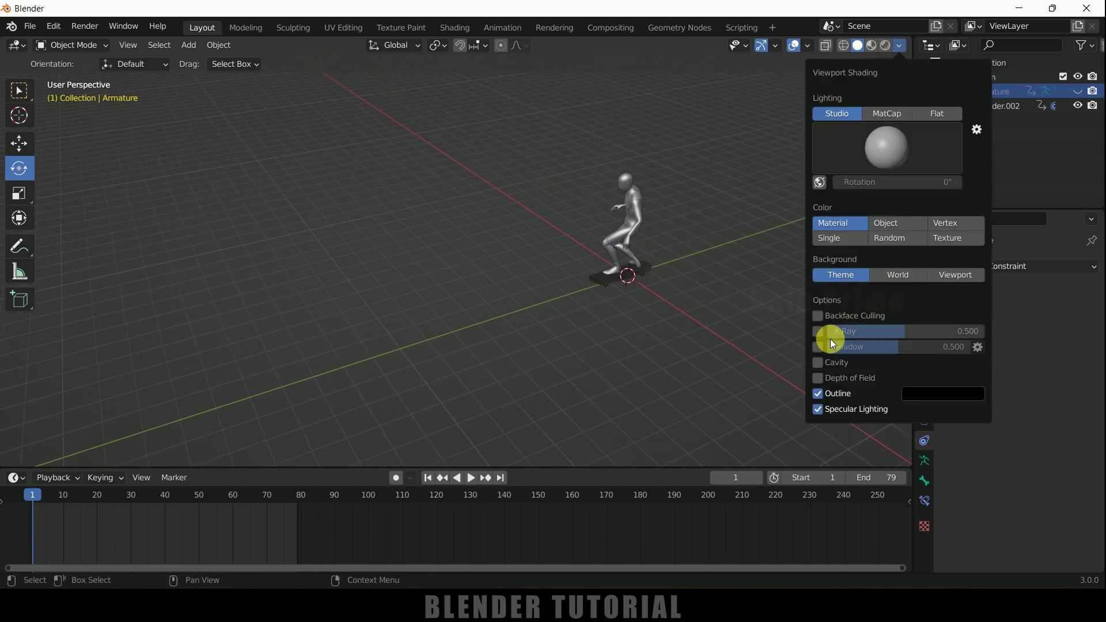
{"action": "left_click", "coordinate": [817, 362]}
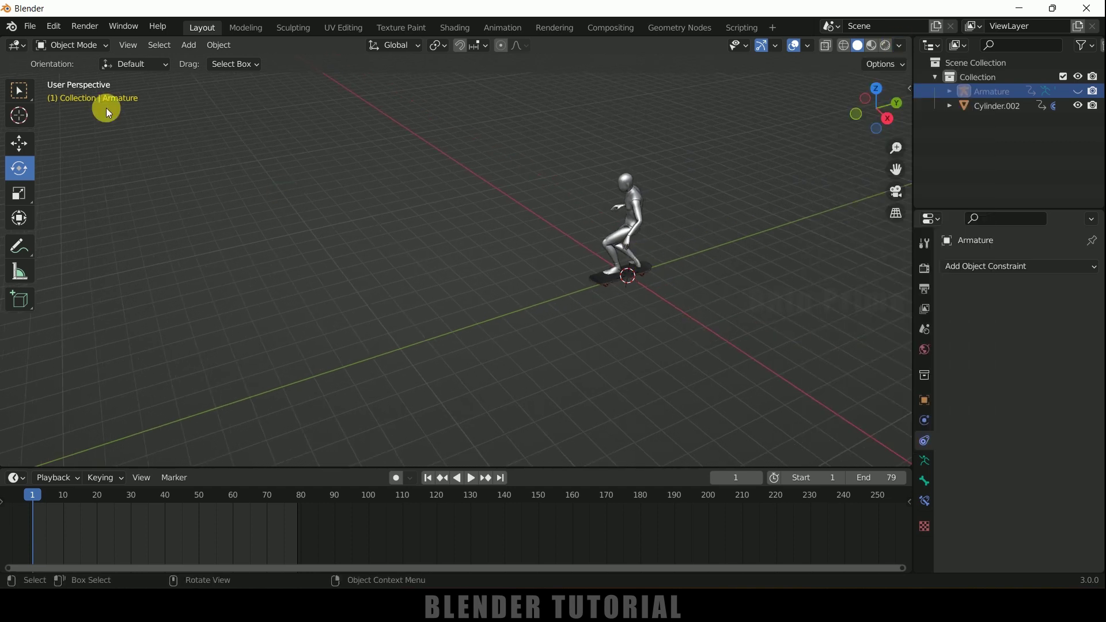
{"action": "left_click", "coordinate": [185, 46]}
Add a mesh plane and scale it up into a large ground surface
{"action": "mouse_move", "coordinate": [215, 72]}
{"action": "left_click", "coordinate": [314, 63]}
{"action": "key", "text": "s"}
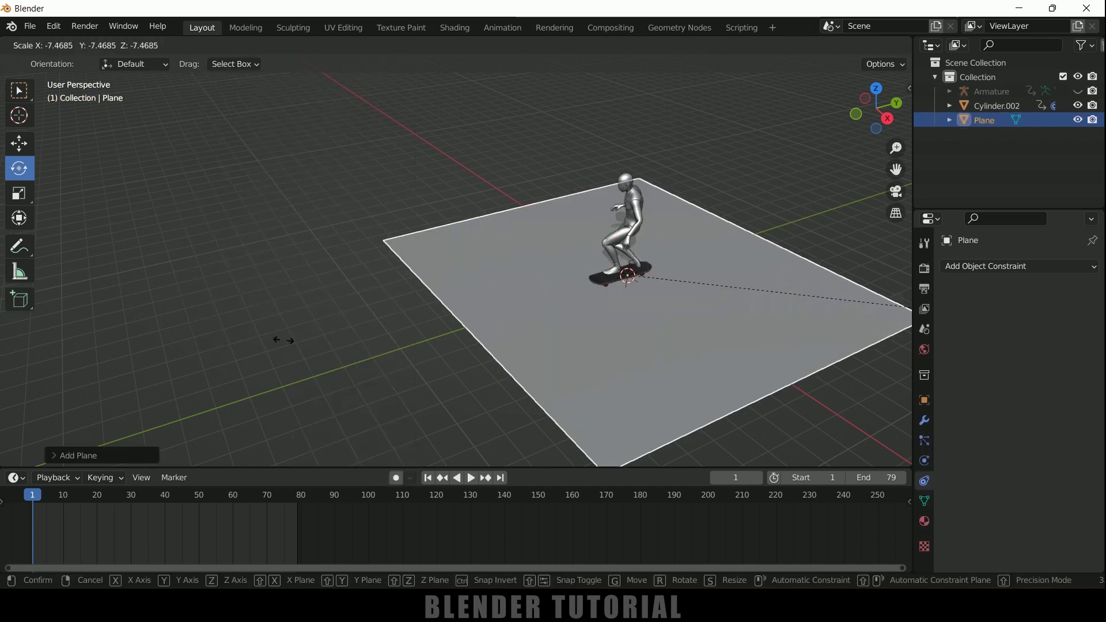
{"action": "left_click", "coordinate": [763, 339]}
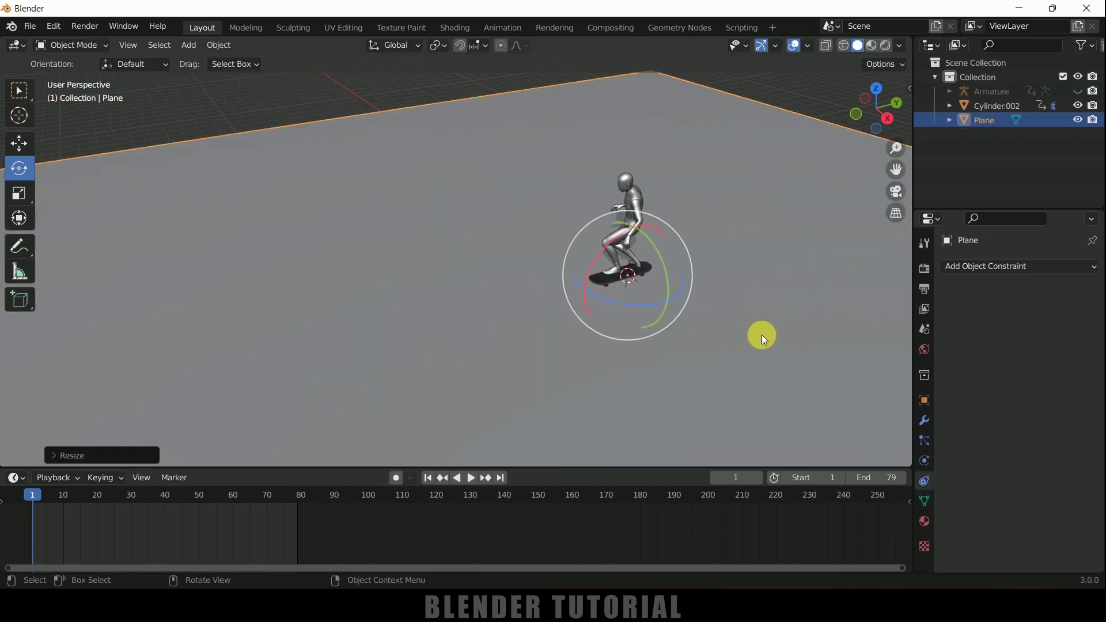
In side view, move the plane along Z to just below the wheels, then play the animation
{"action": "key", "text": "KP_3"}
{"action": "middle_click_drag", "start_coordinate": [767, 341], "coordinate": [420, 420], "text": "shift"}
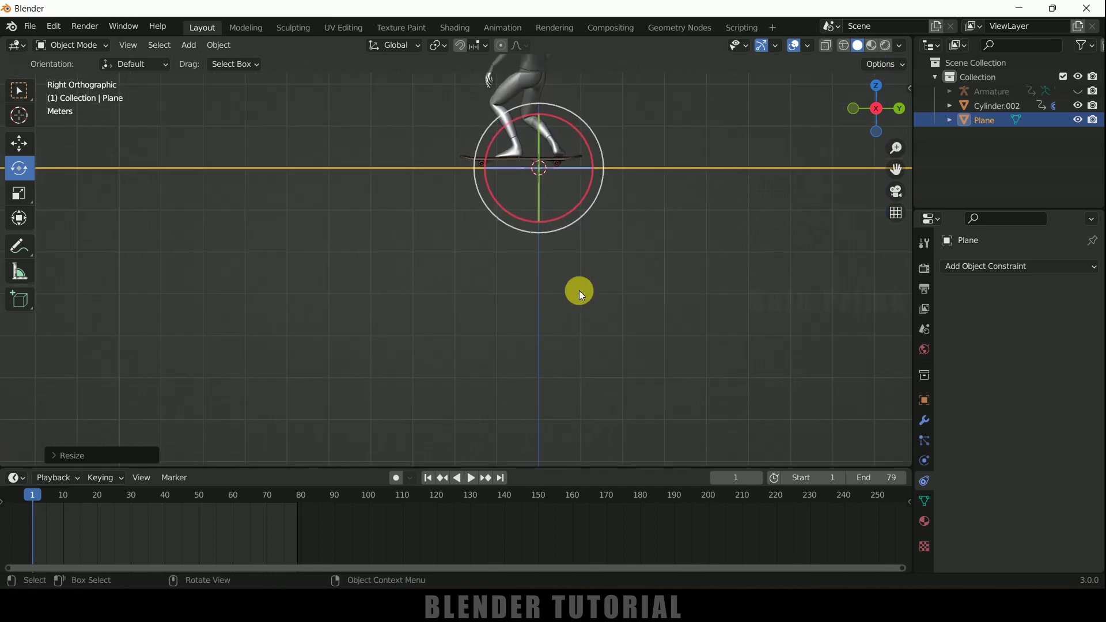
{"action": "scroll", "coordinate": [577, 296], "scroll_direction": "up", "scroll_amount": 3}
{"action": "scroll", "coordinate": [578, 217], "scroll_direction": "up", "scroll_amount": 2}
{"action": "middle_click_drag", "start_coordinate": [577, 217], "coordinate": [733, 331], "text": "shift"}
{"action": "key", "text": "g"}
{"action": "key", "text": "z"}
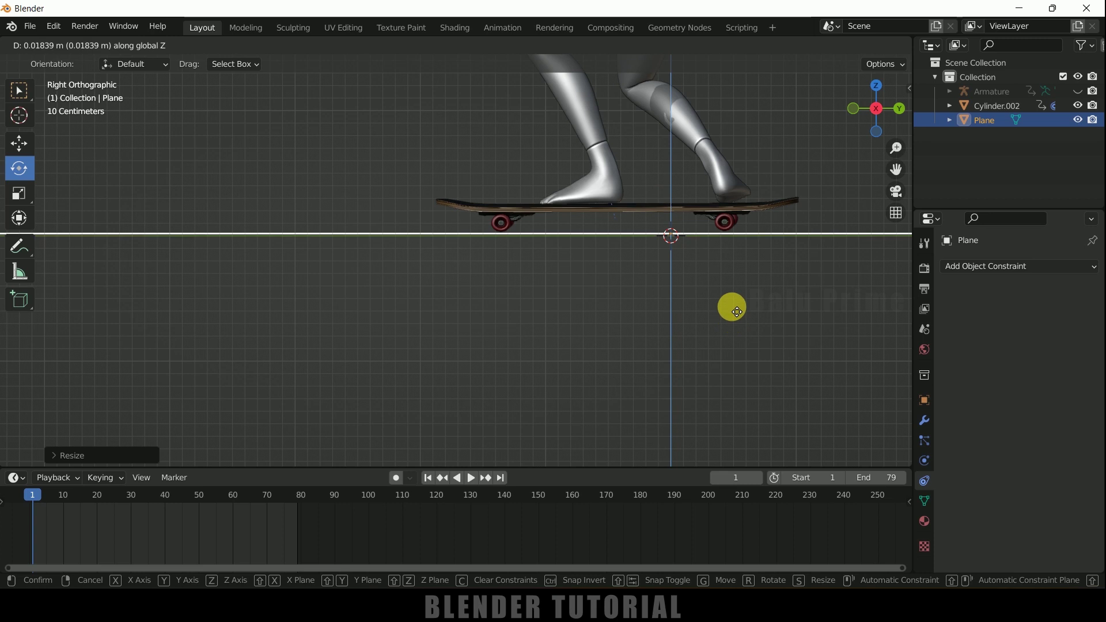
{"action": "left_click", "coordinate": [735, 317]}
{"action": "middle_click_drag", "start_coordinate": [735, 317], "coordinate": [630, 289]}
{"action": "left_click", "coordinate": [471, 479]}
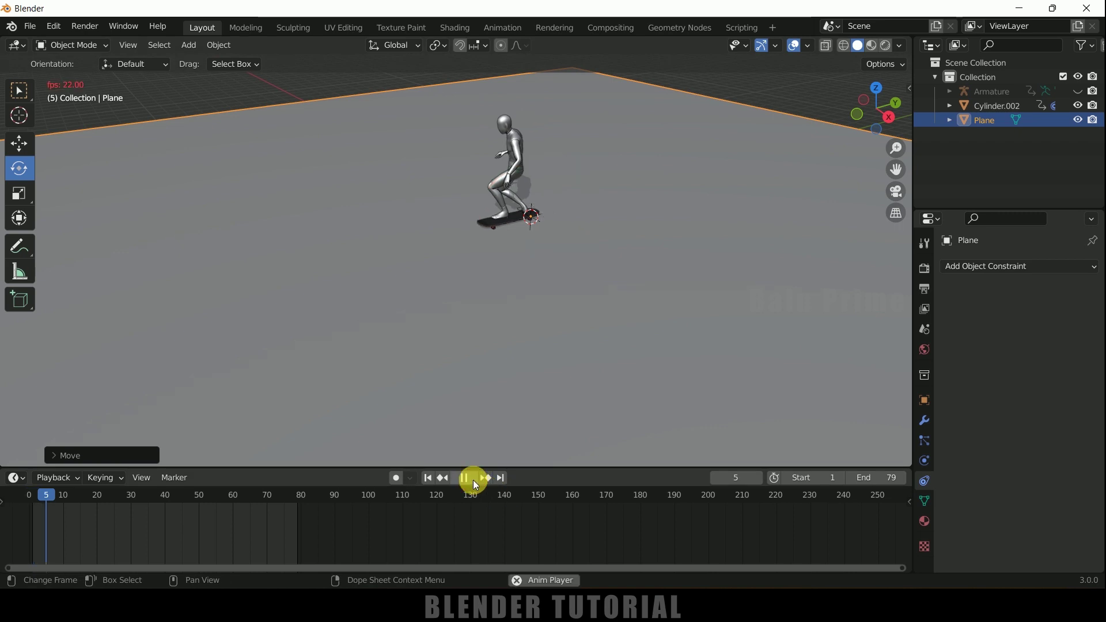